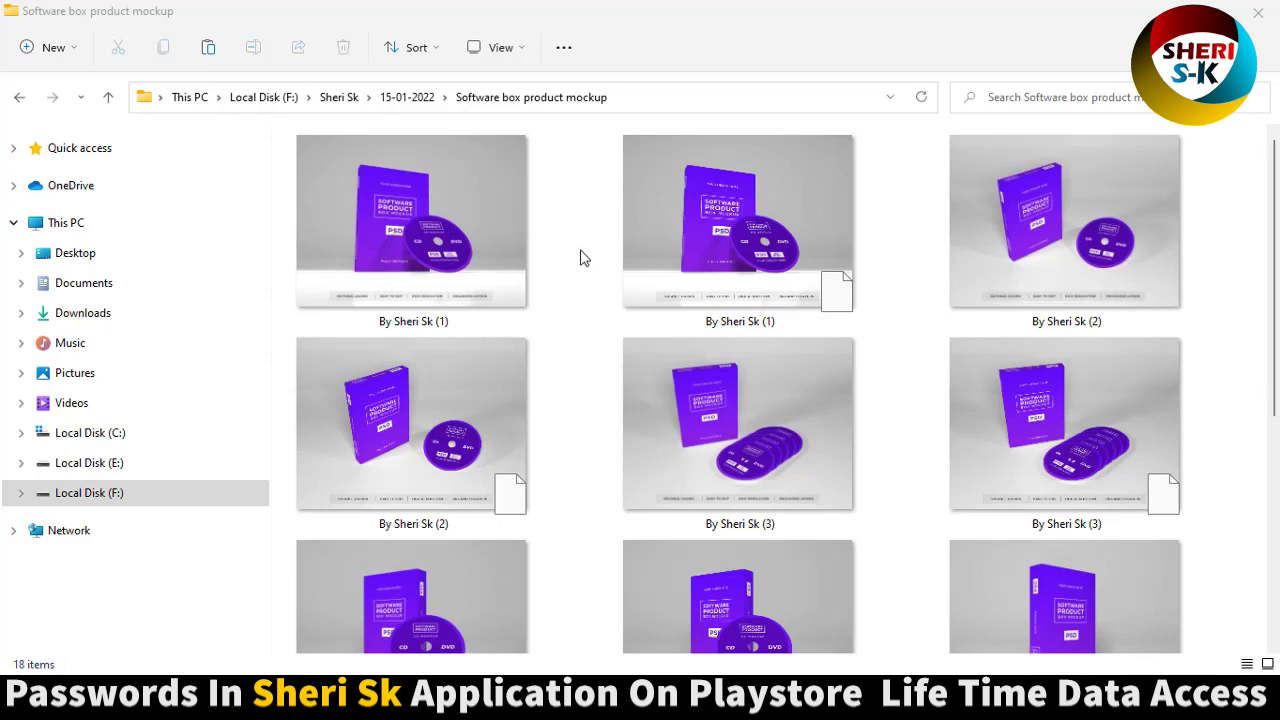
scroll(577, 259, "down", 5)
scroll(697, 323, "up", 5)
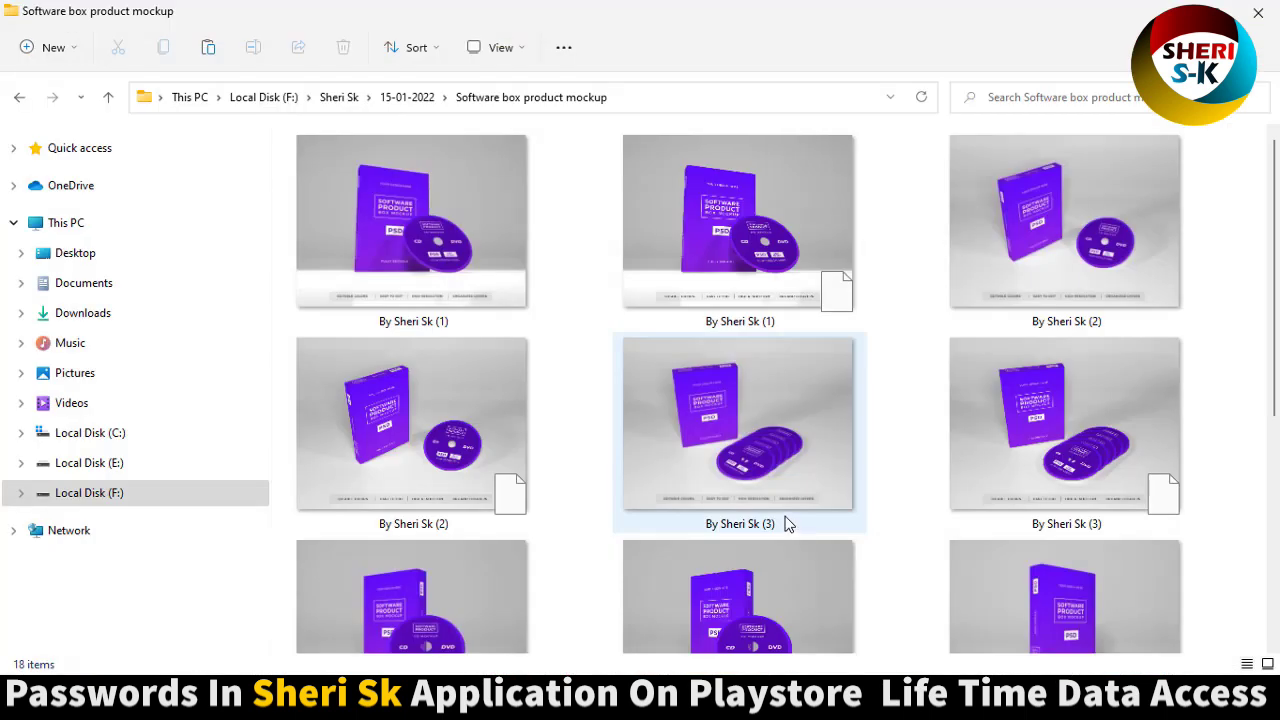
scroll(720, 420, "down", 5)
left_click(697, 430)
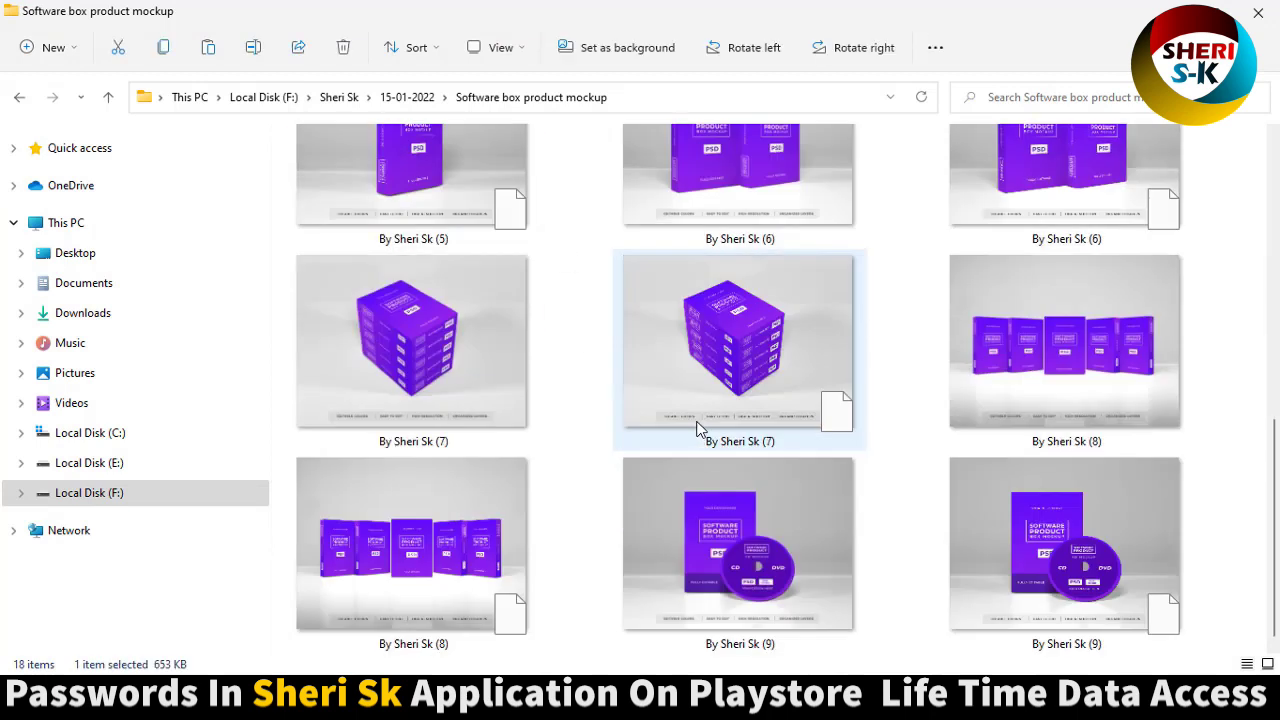
left_click(1100, 368)
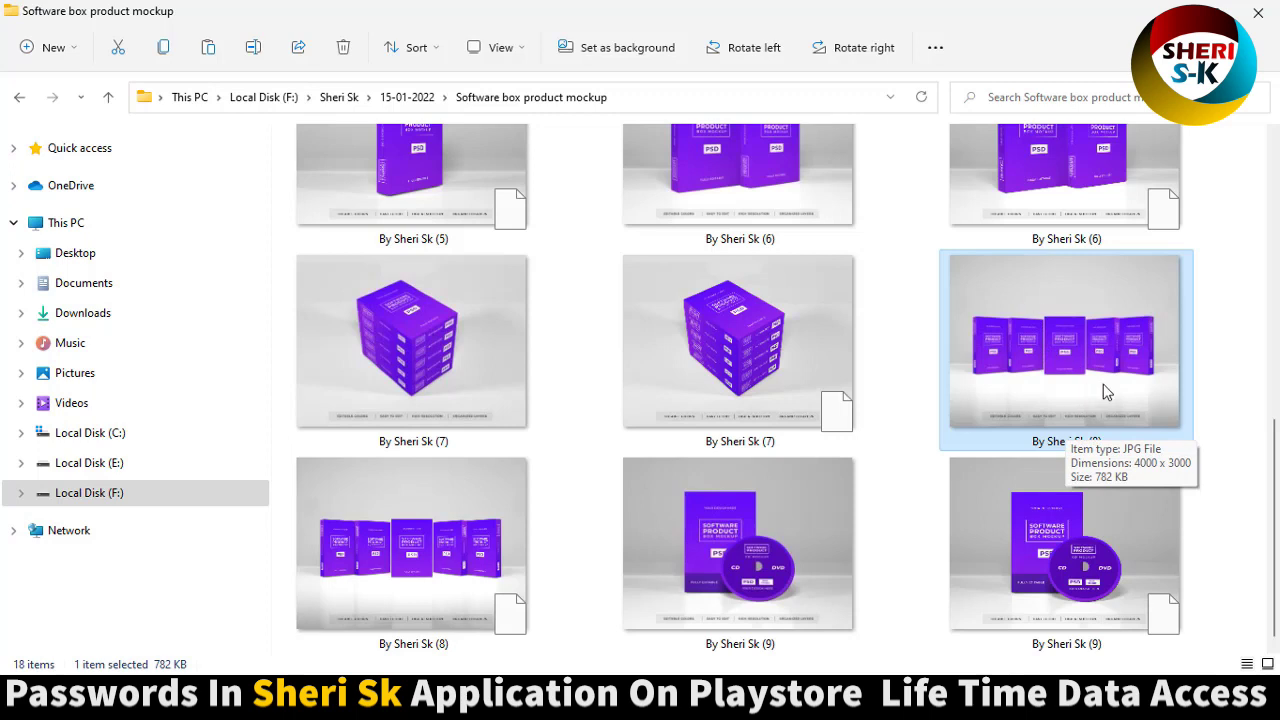
left_click(1050, 552)
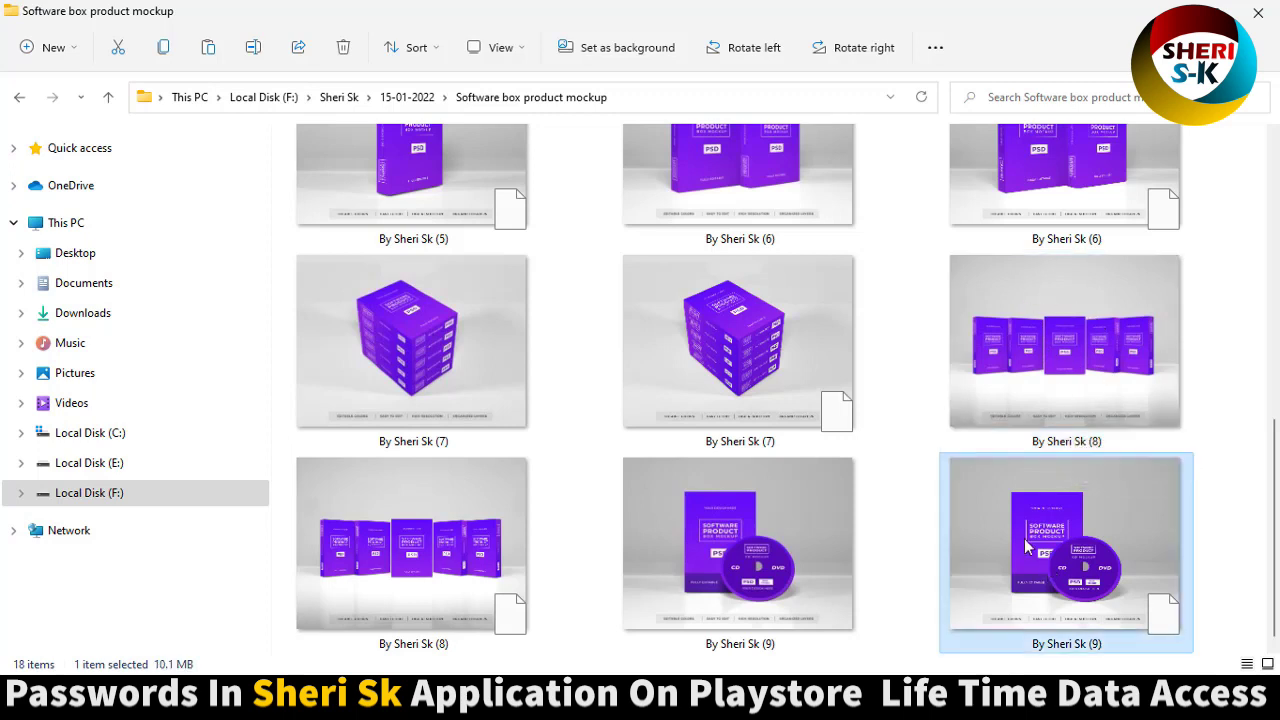
left_click(766, 553)
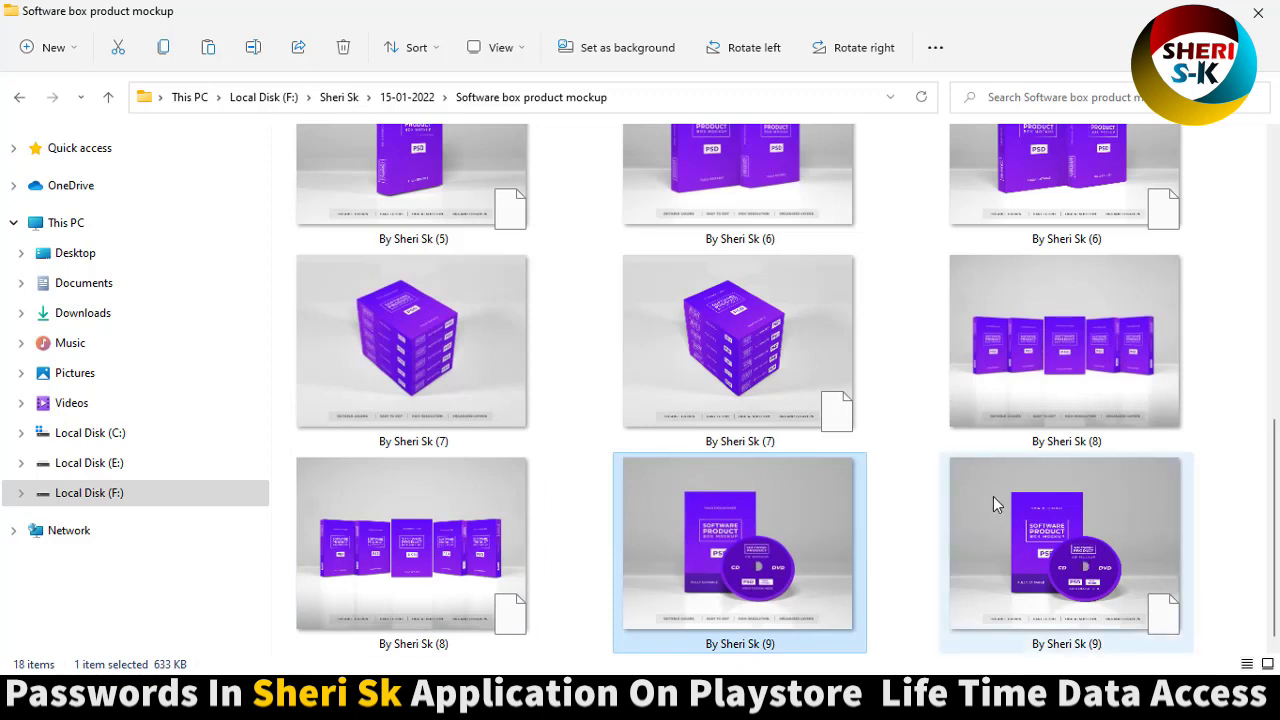
scroll(610, 135, "up", 8)
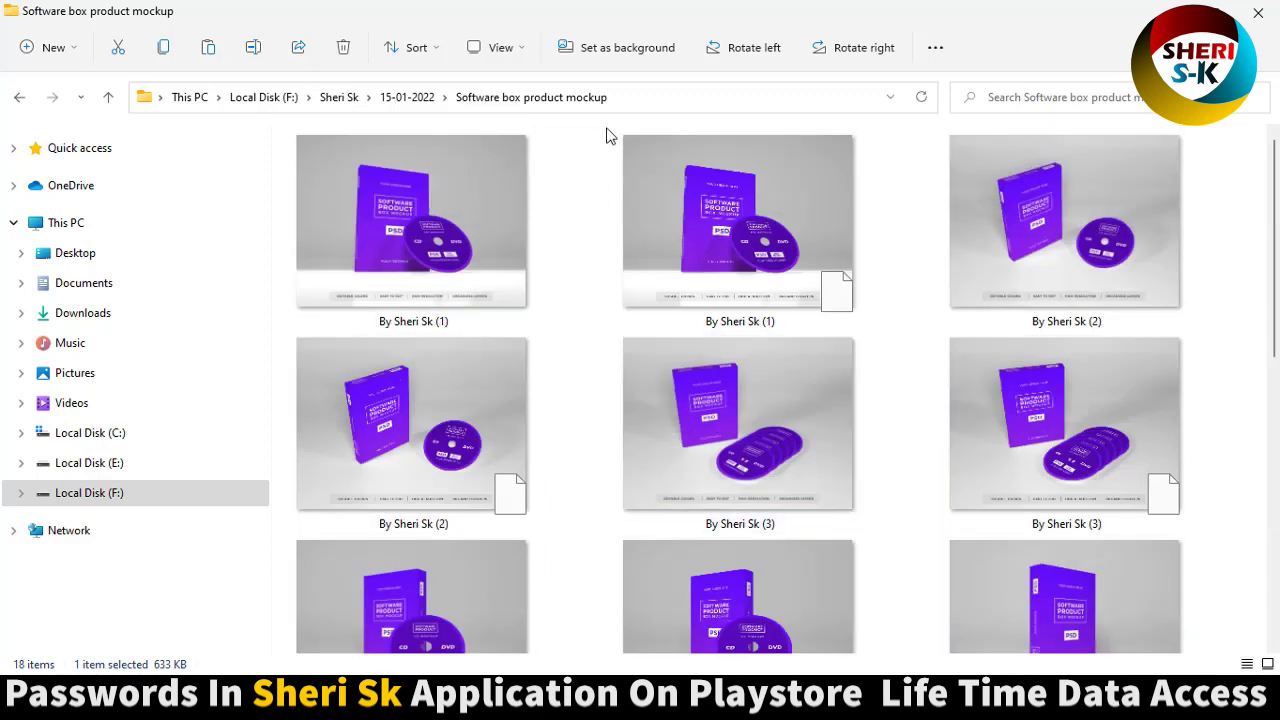
Show the folder as a Details list sorted by type, and delete the nine JPG previews
left_click(522, 48)
left_click(485, 241)
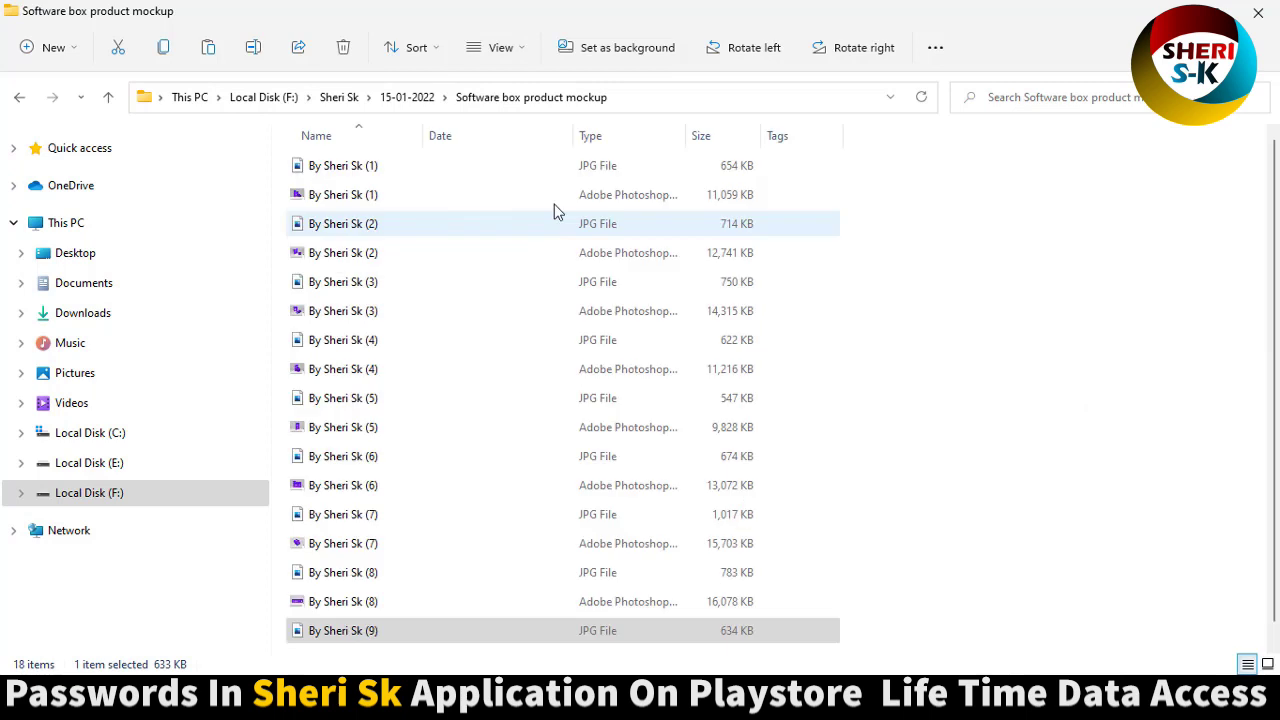
left_click(655, 135)
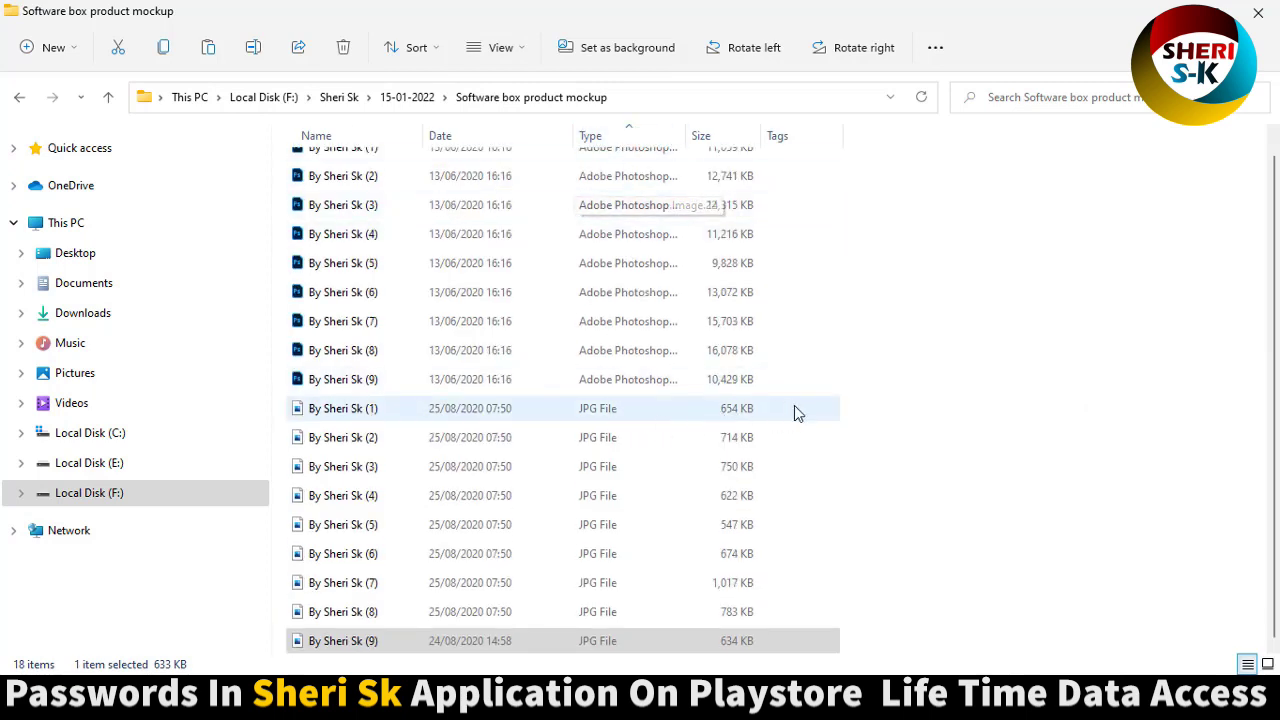
left_click_drag(871, 407, 242, 650)
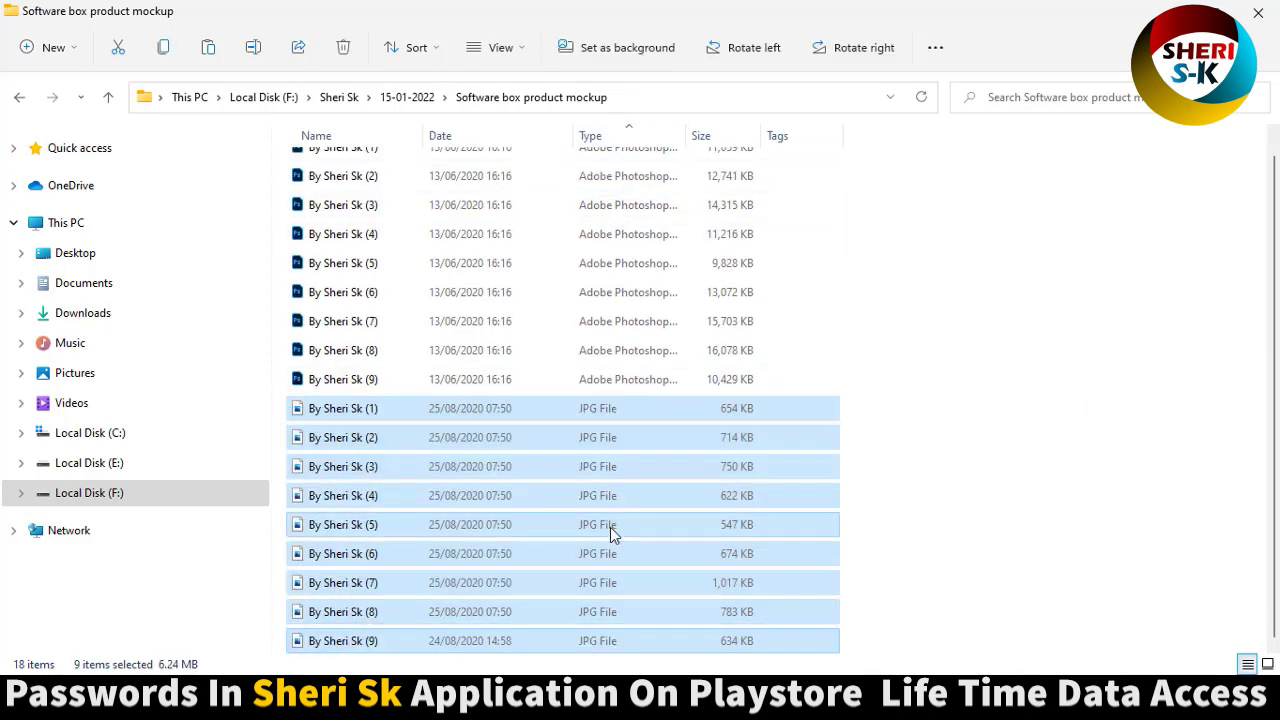
key("Delete")
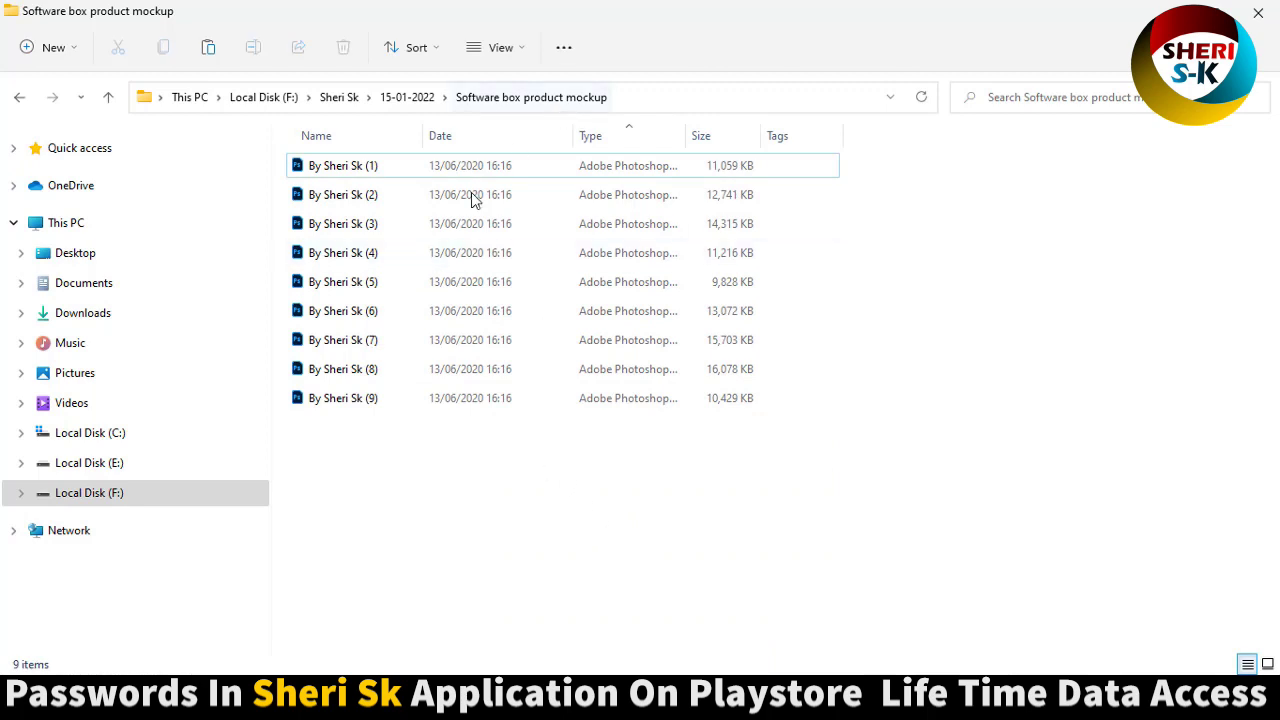
Switch the folder back to Large icons and select the By Sheri Sk (8) mockup
left_click_drag(407, 440, 334, 150)
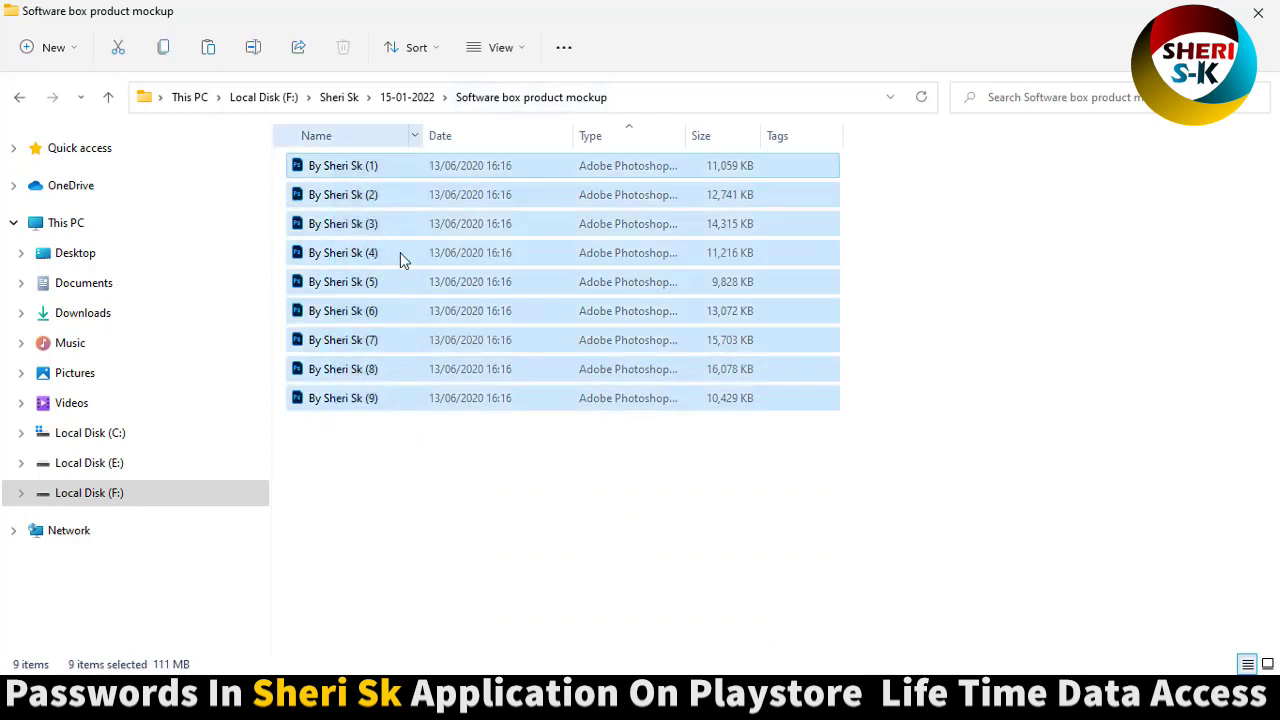
left_click(517, 531)
left_click(495, 47)
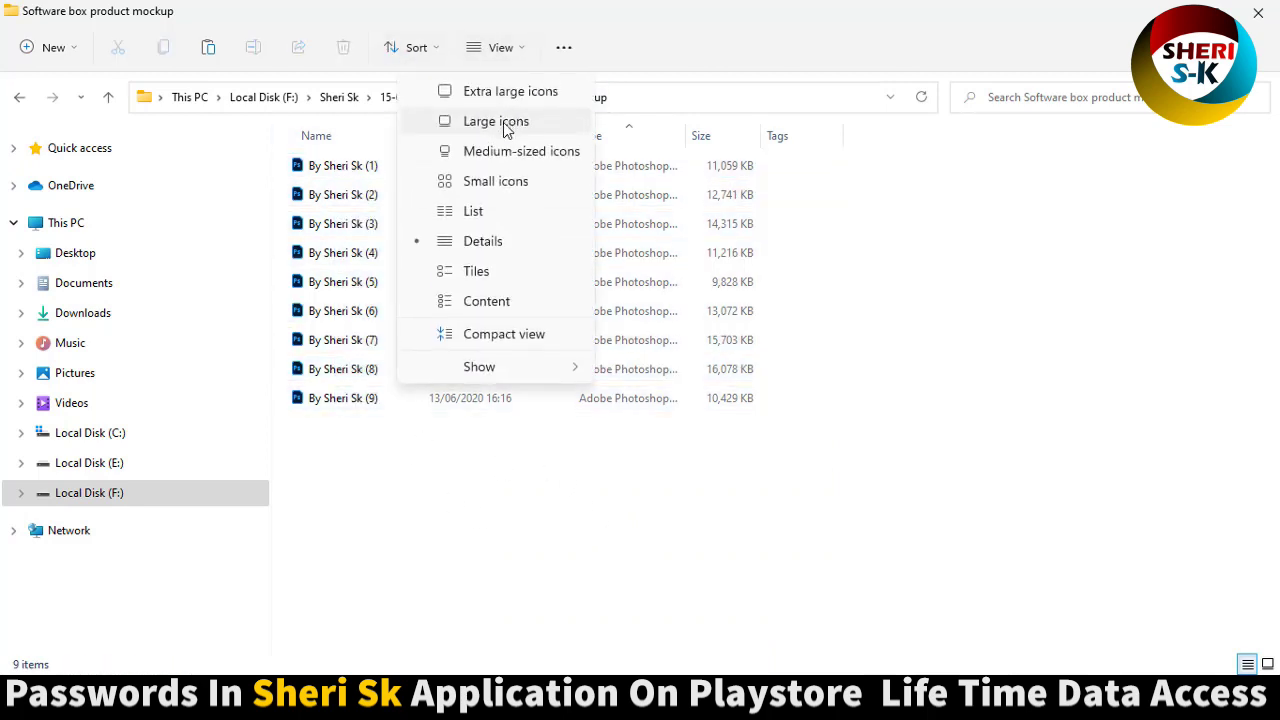
left_click(505, 126)
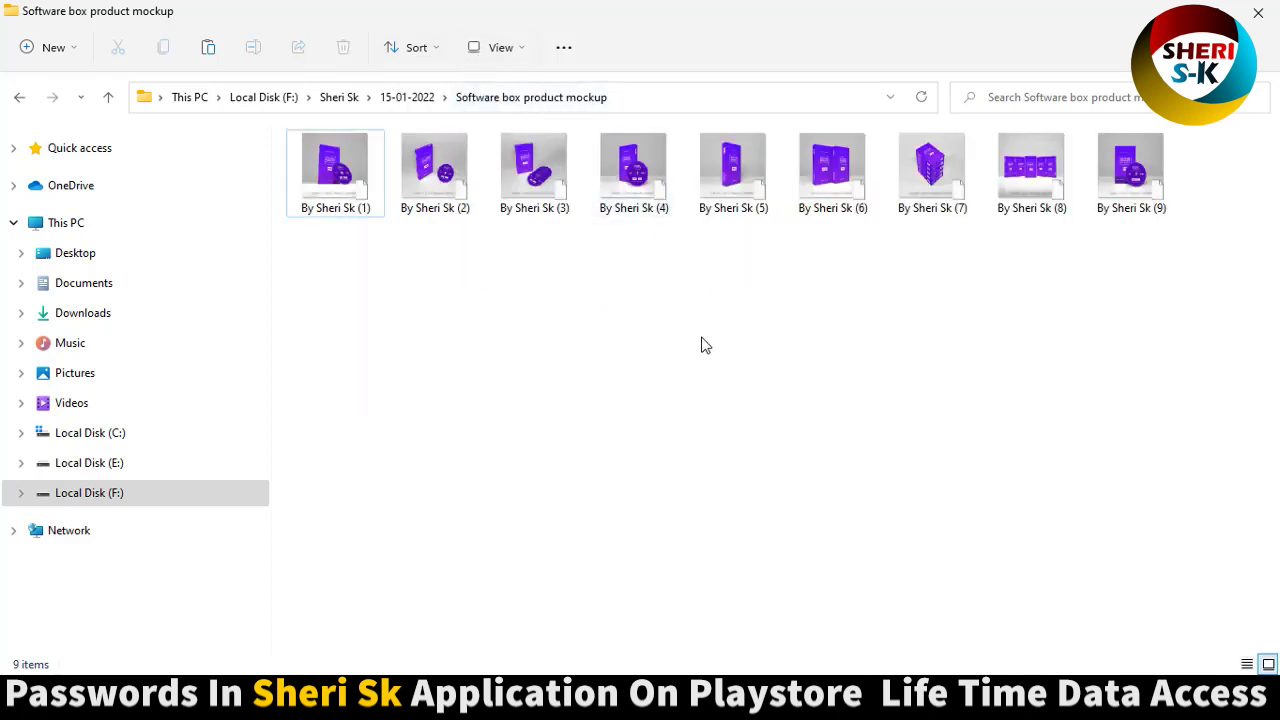
scroll(698, 348, "up", 2)
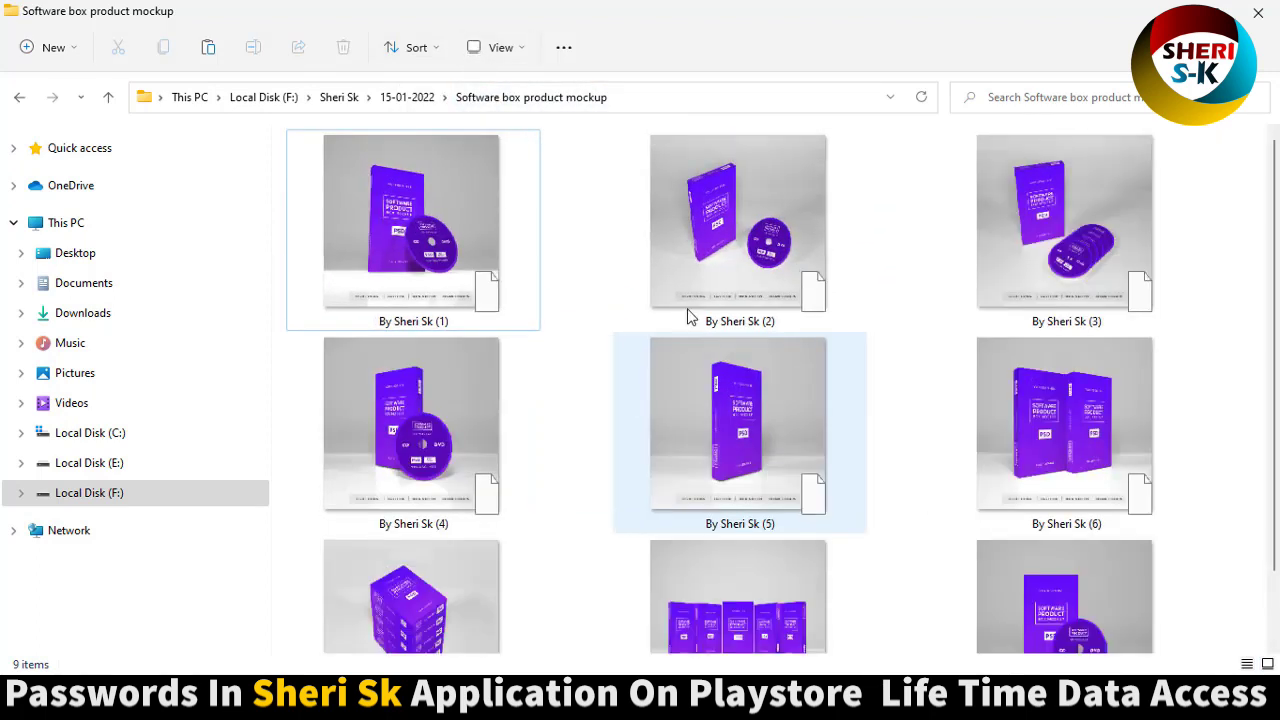
scroll(689, 296, "down", 1)
left_click(752, 509)
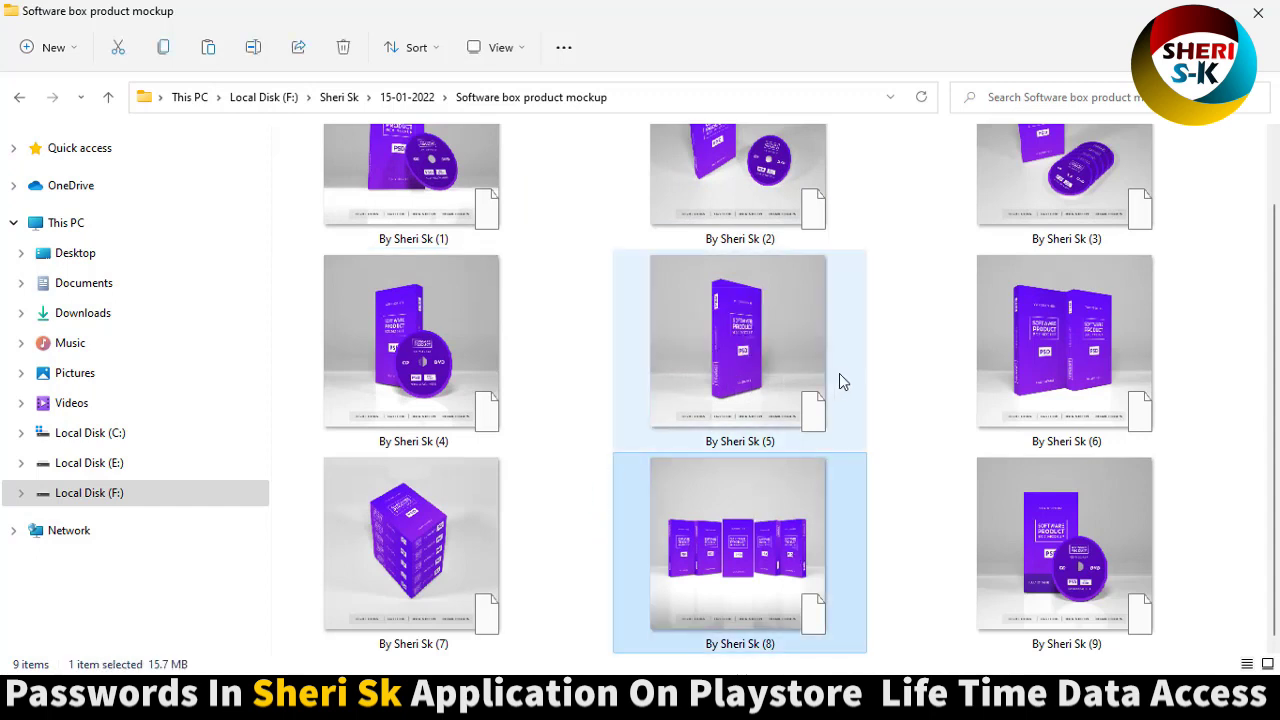
scroll(842, 379, "down", 1)
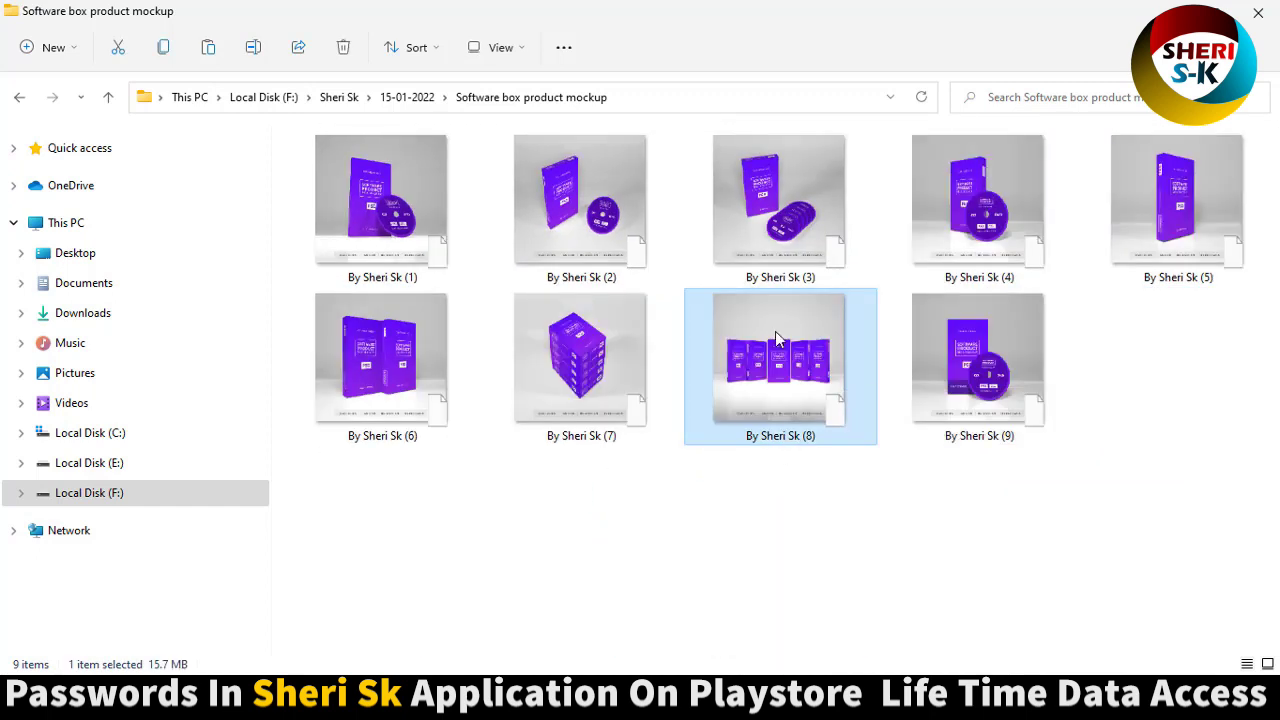
Open By Sheri Sk (8).psd and hide the Features (Hide This) caption strip
double_click(775, 331)
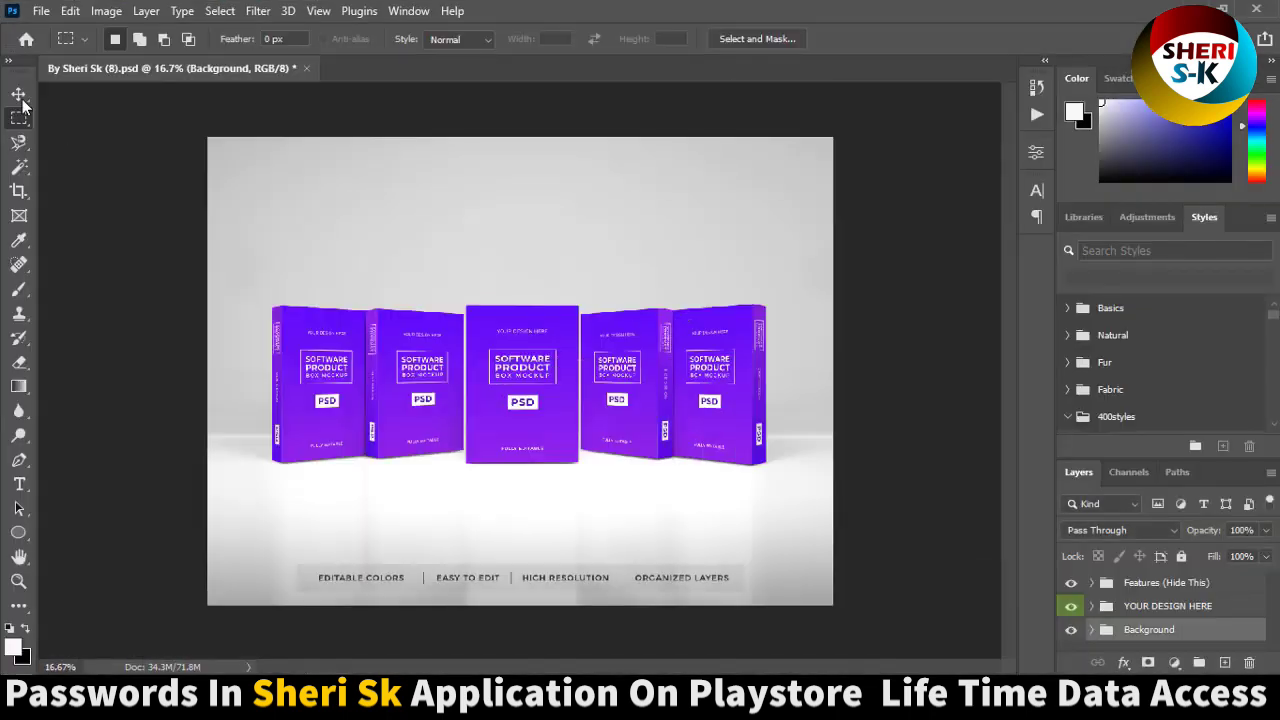
left_click(20, 97)
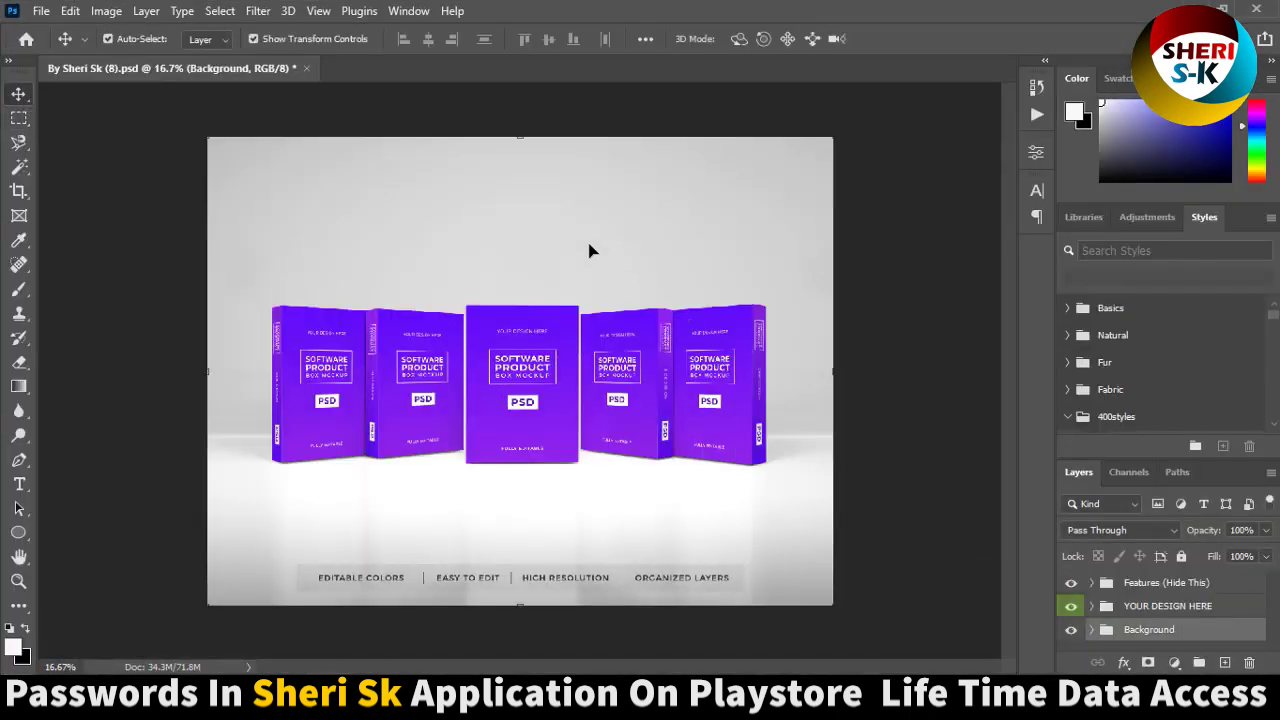
left_click(1181, 588)
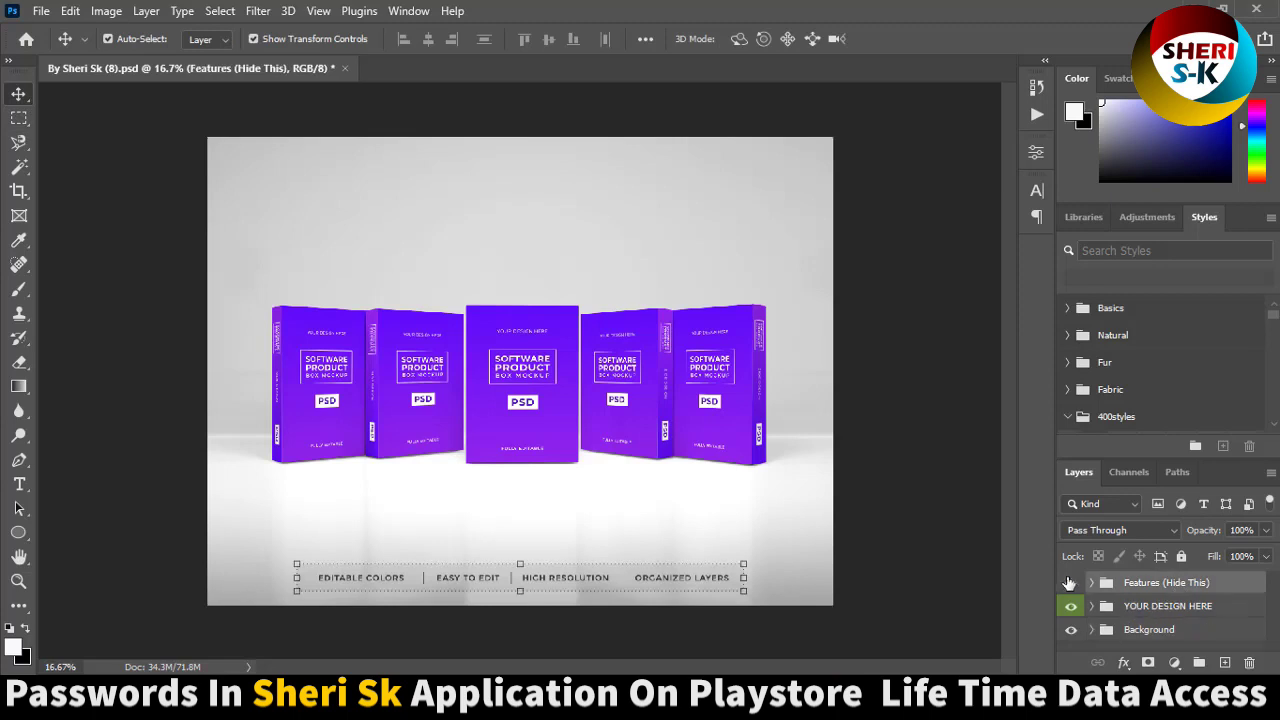
left_click(1070, 585)
Toggle the YOUR DESIGN HERE and Background layers to check them, then expand YOUR DESIGN HERE
left_click(1071, 609)
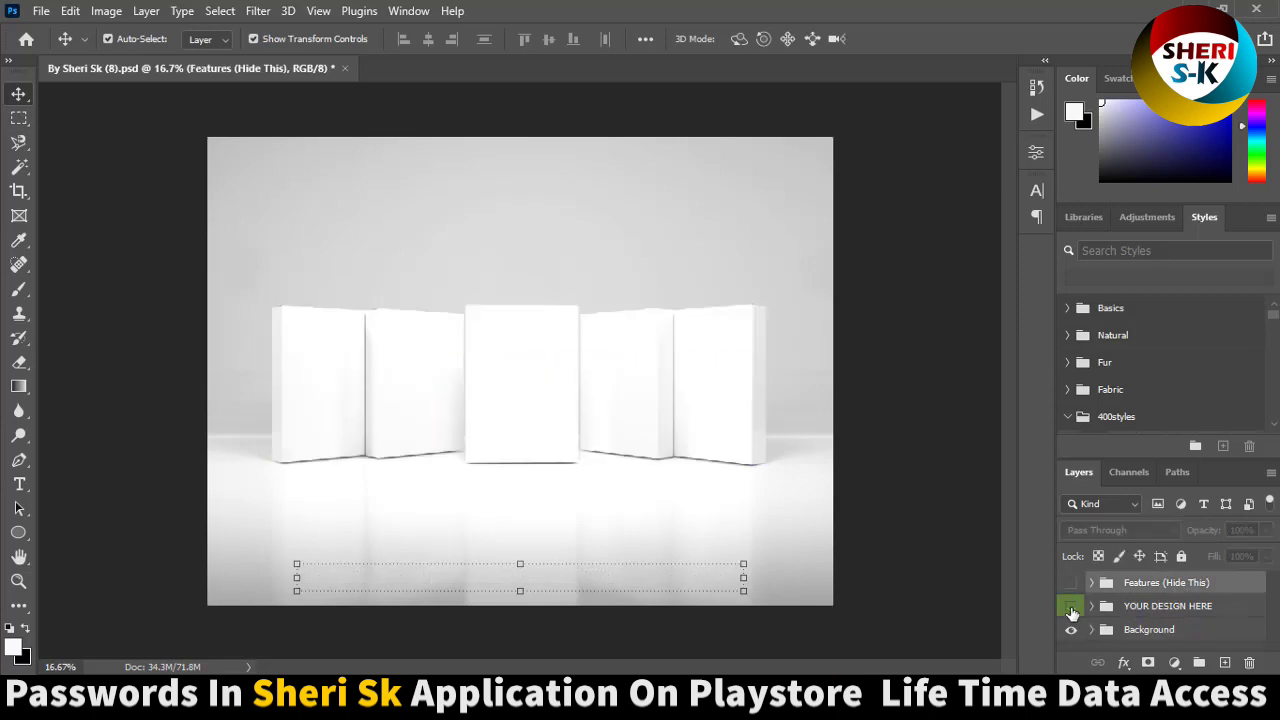
left_click(1071, 608)
left_click(1071, 629)
left_click(1071, 629)
left_click(1093, 607)
scroll(1095, 613, "down", 2)
scroll(1095, 613, "up", 1)
Identify the BOX-MIDDLE and LEFT 1 boxes, expand LEFT 1, and select BOX DESIGN - FRONT
left_click(1084, 608)
left_click(1071, 606)
left_click(1071, 606)
left_click(1110, 630)
left_click(1068, 631)
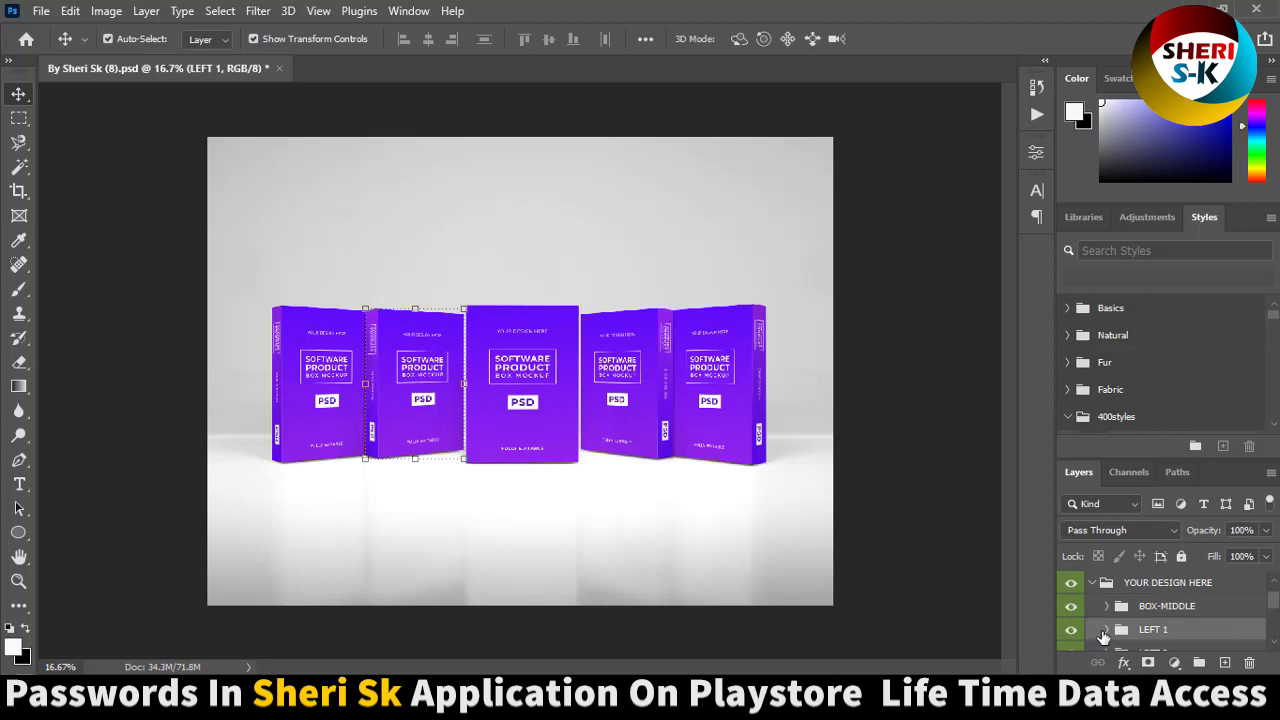
left_click(1104, 637)
left_click(1156, 616)
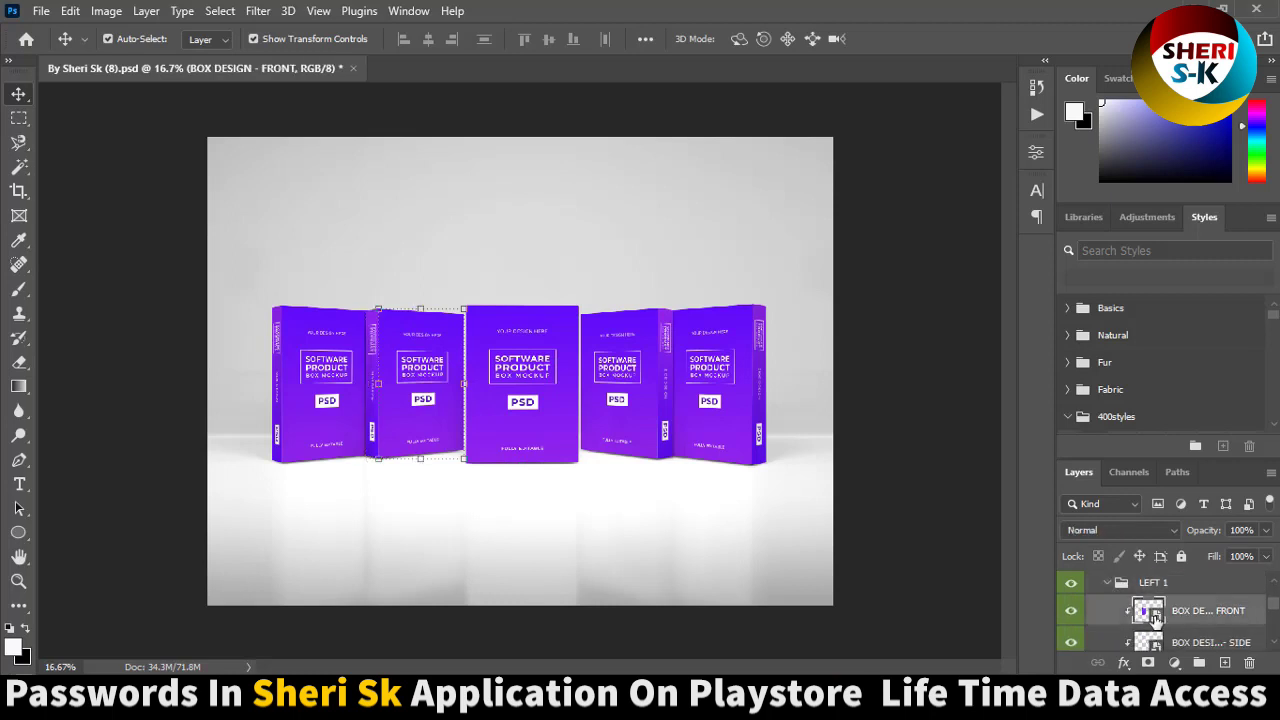
Open the second box's front design, delete the Delete This placeholder, and open the laptop photo
double_click(1156, 616)
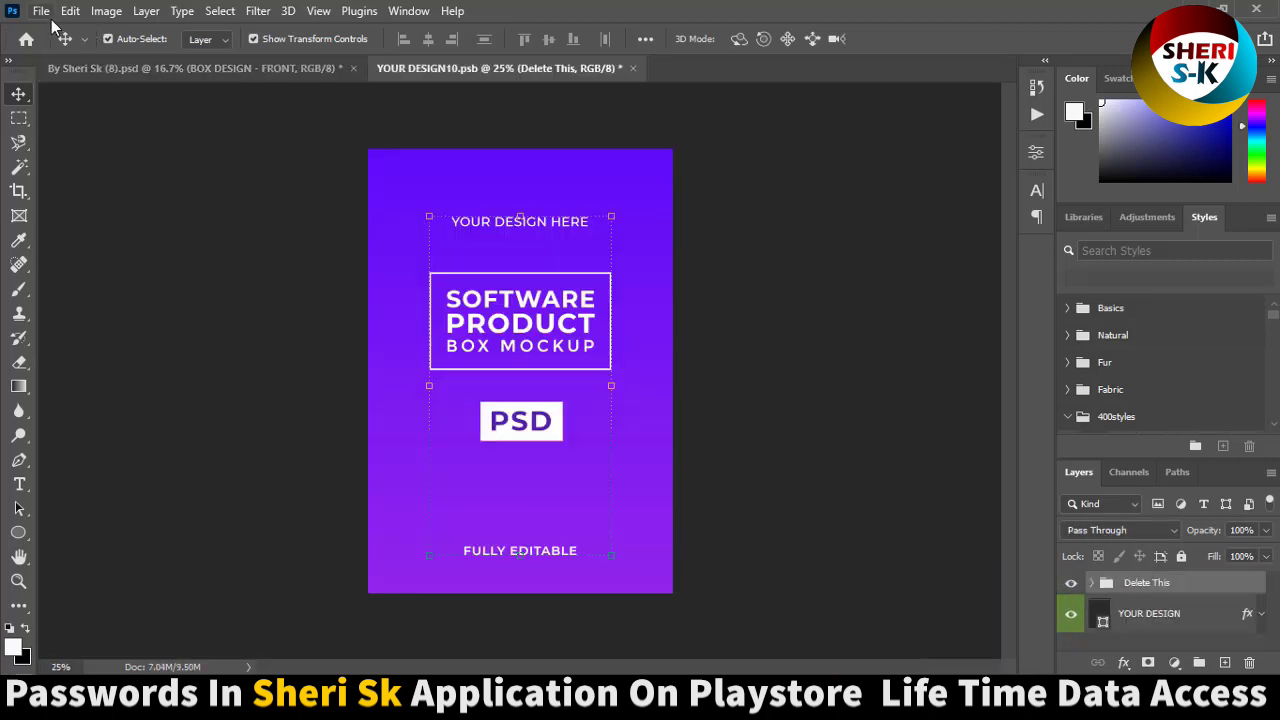
key("Delete")
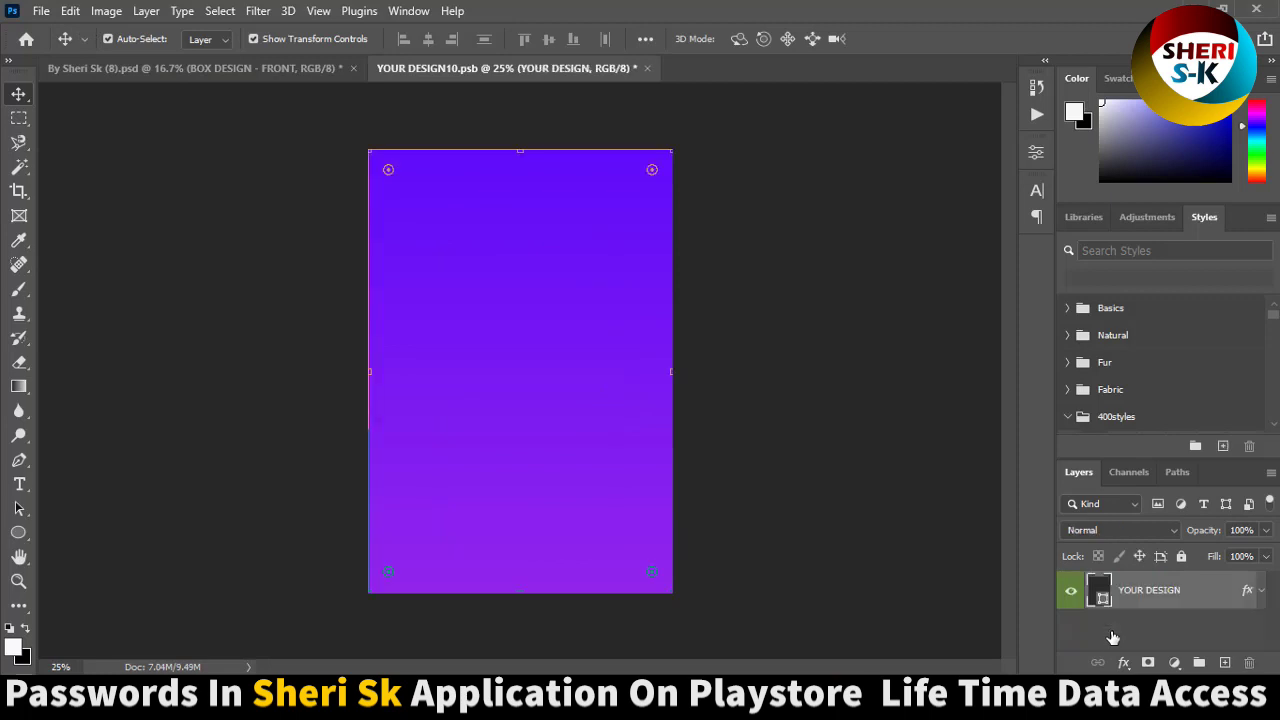
left_click(41, 11)
left_click(62, 48)
double_click(320, 176)
Place the woman-at-laptop photo into the front design, scale it to fill, save, and close
left_click_drag(720, 68, 730, 165)
left_click_drag(960, 400, 461, 264)
left_click(1011, 162)
left_click_drag(540, 411, 674, 604)
key("Return")
key("ctrl+s")
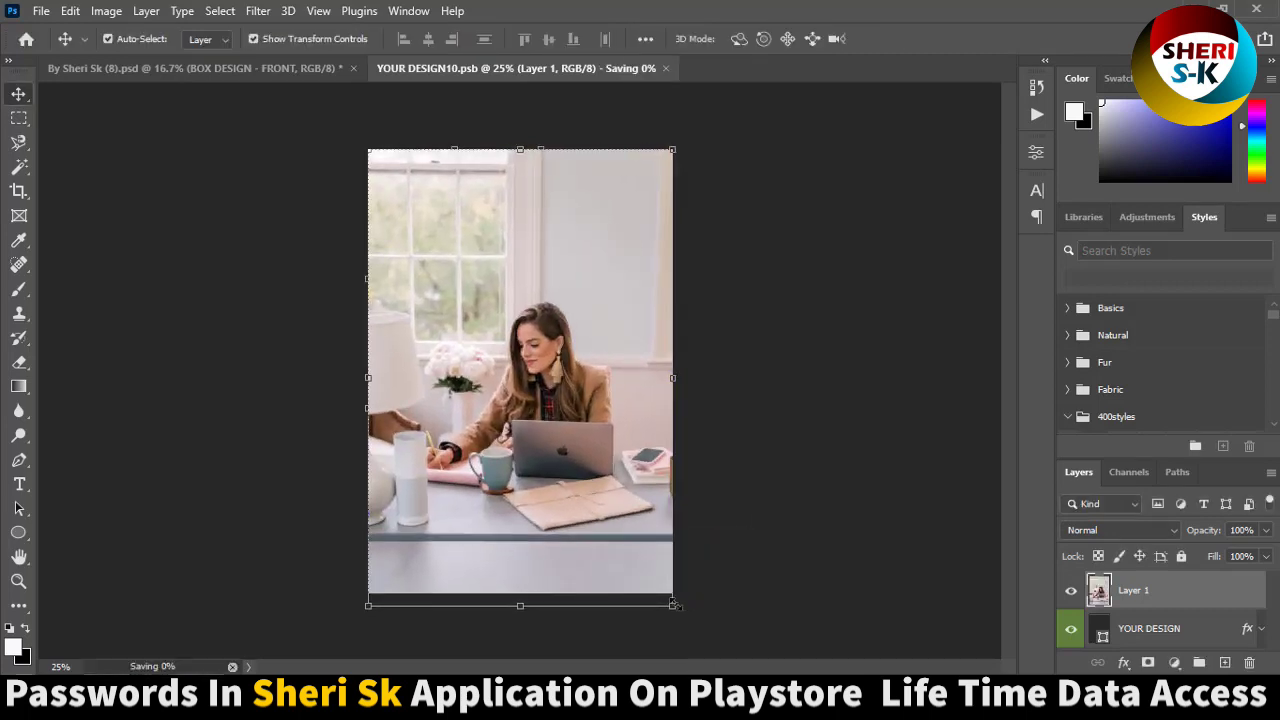
left_click(605, 68)
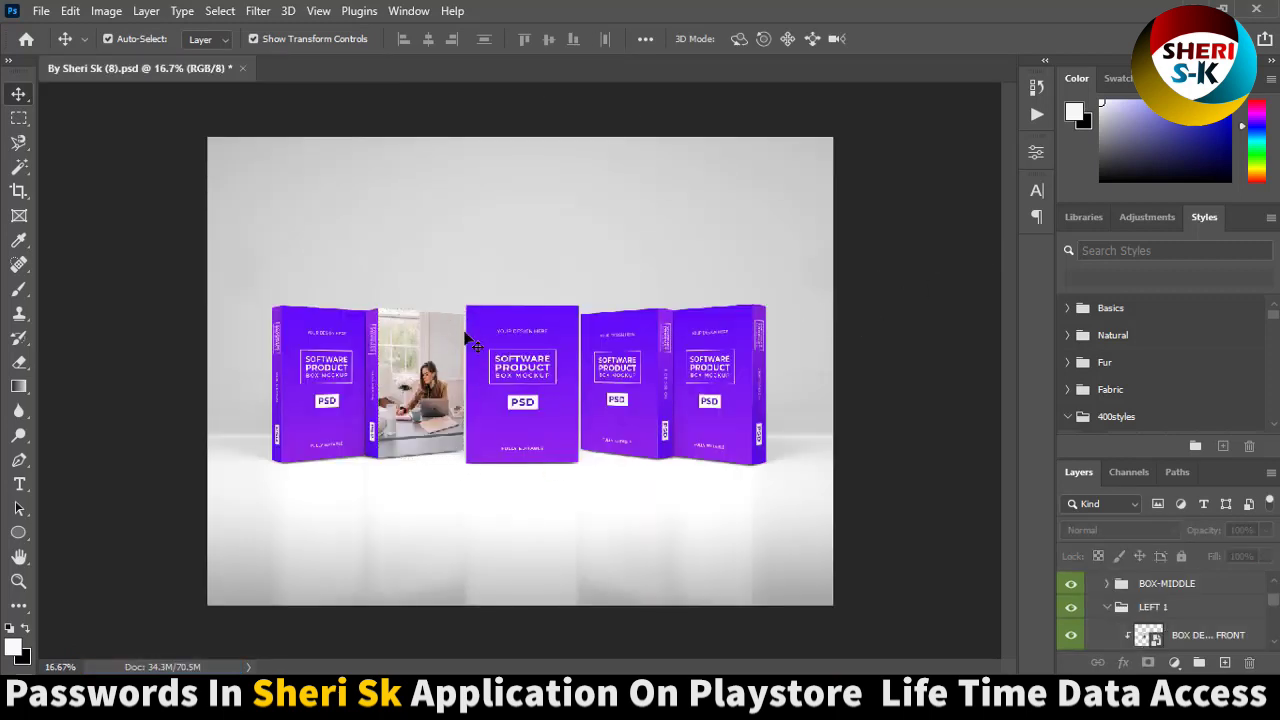
Replace the box side design's SIDE DESIGN text with SHERI SK, then save and close it
scroll(1140, 630, "down", 1)
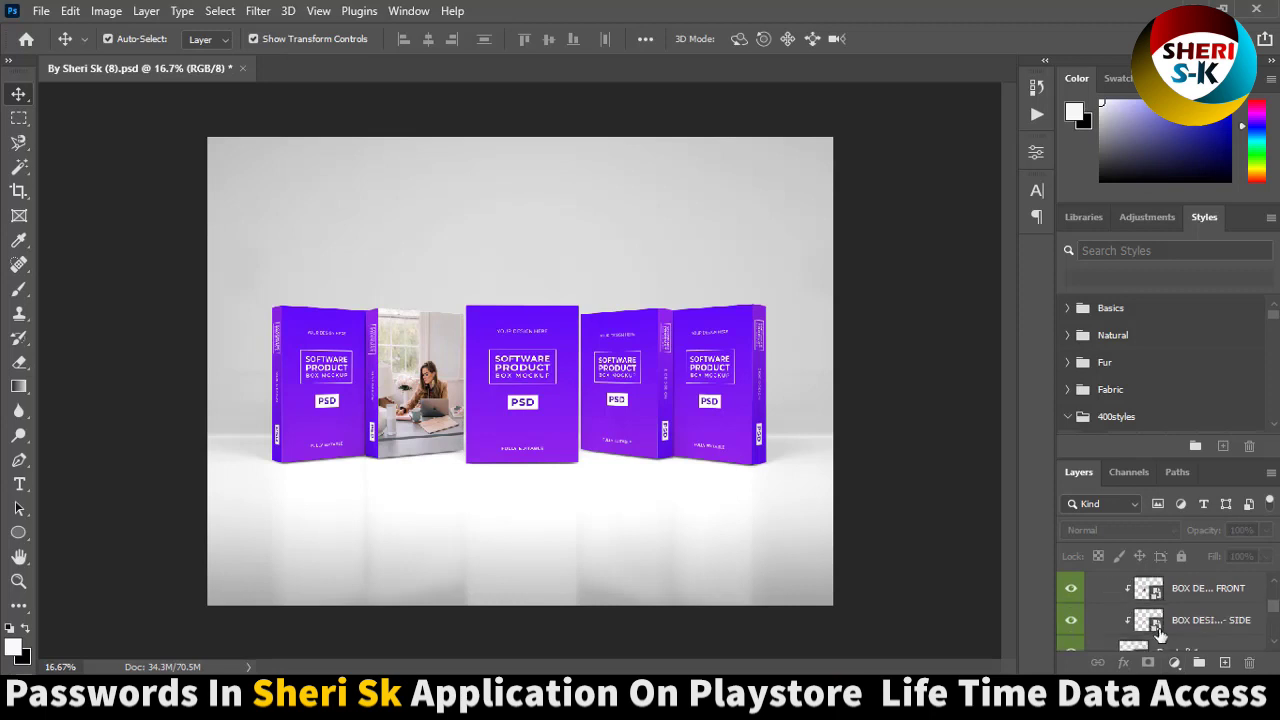
double_click(1150, 622)
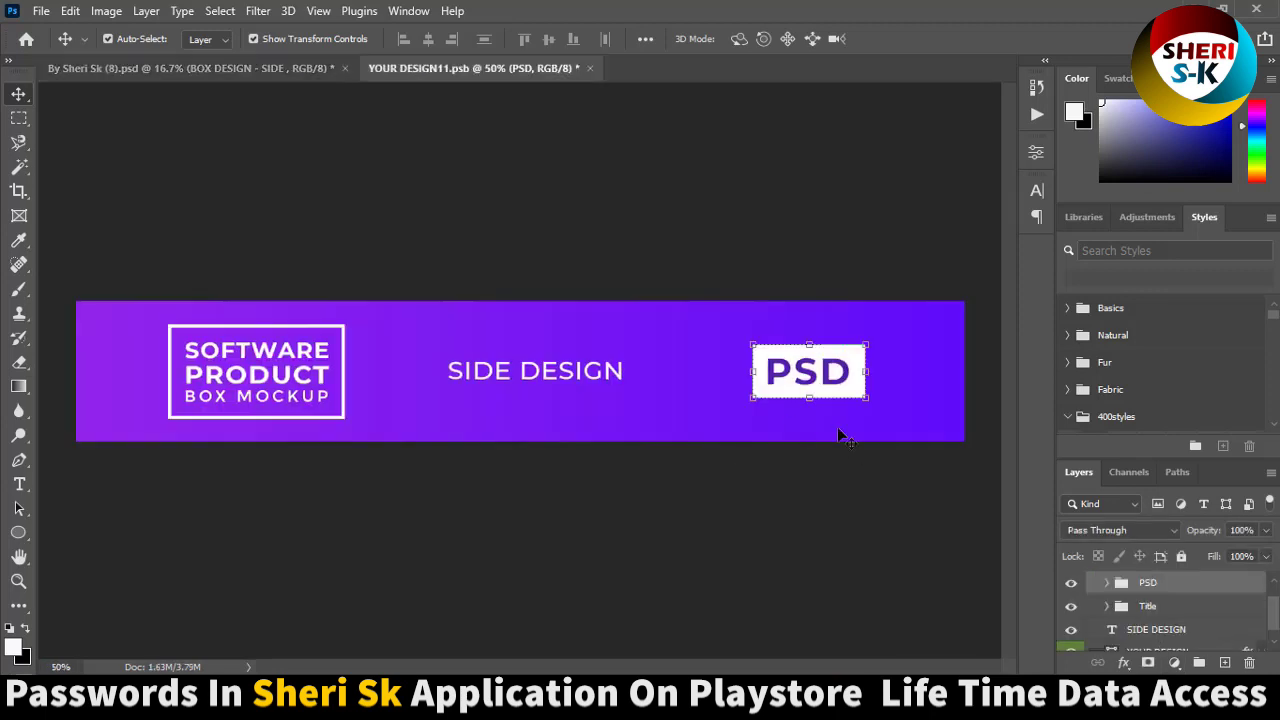
left_click(19, 484)
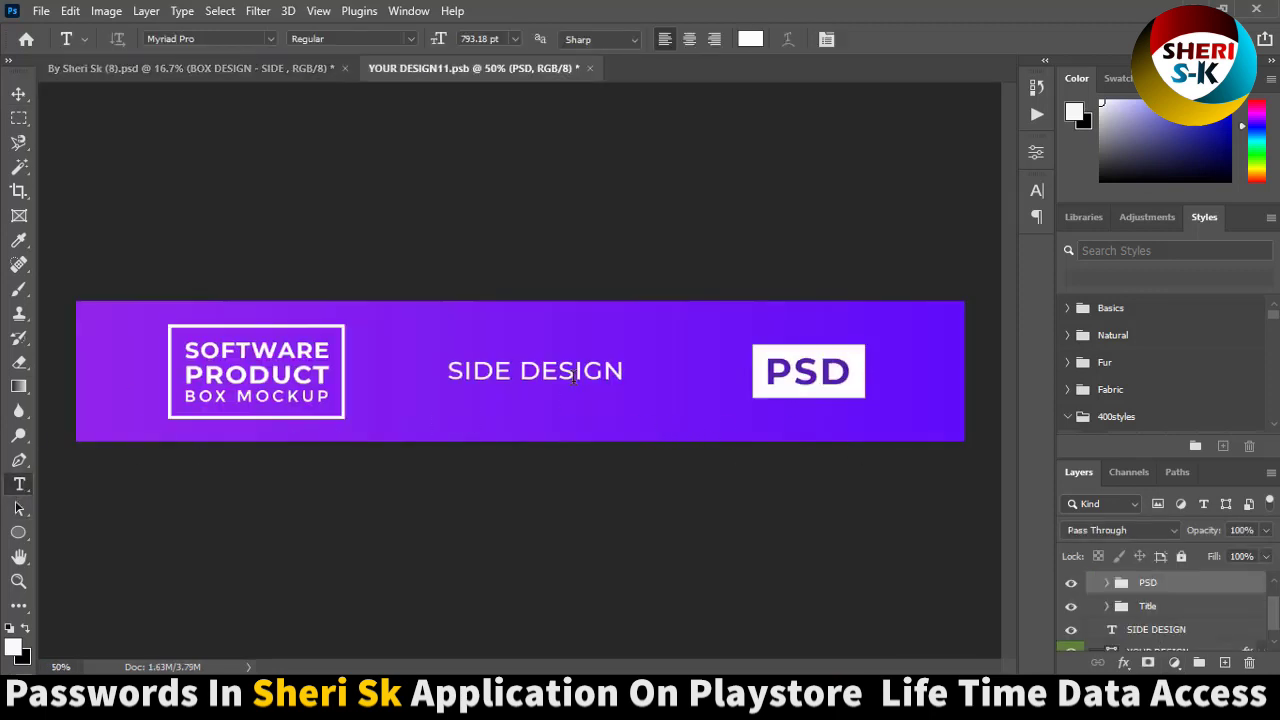
left_click(573, 372)
left_click_drag(618, 370, 236, 372)
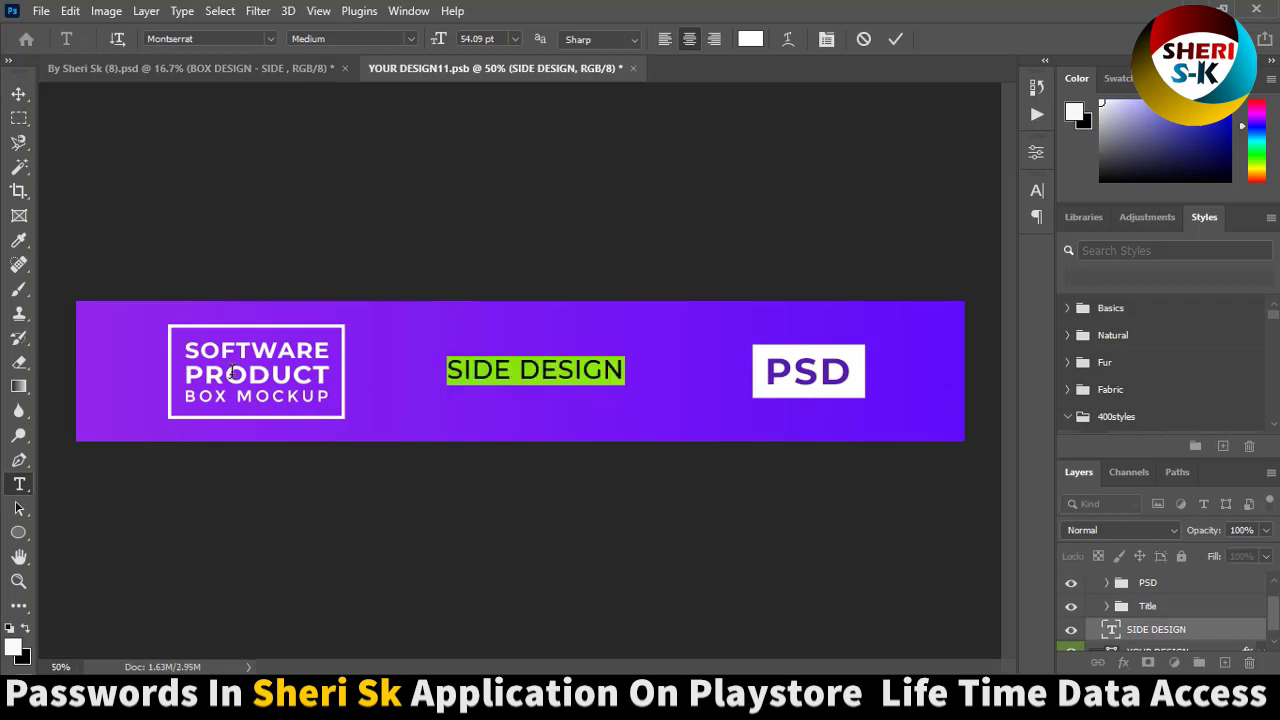
type("SHER")
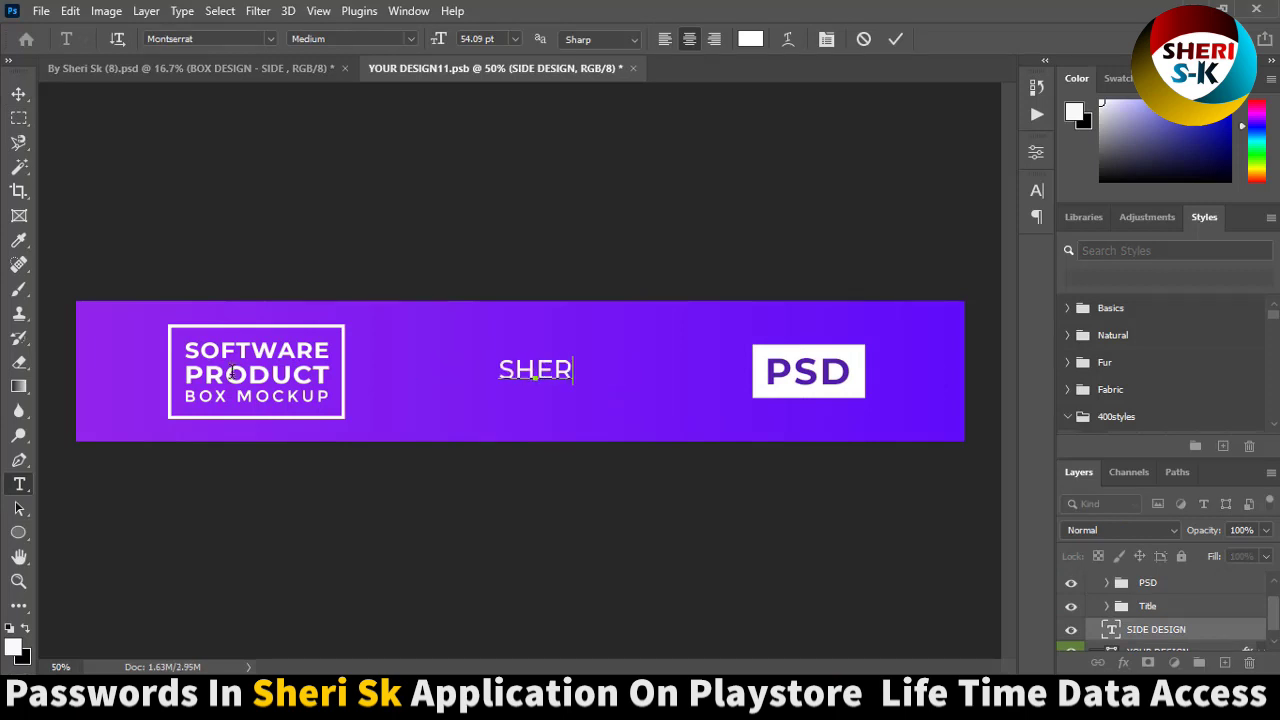
type("I SK")
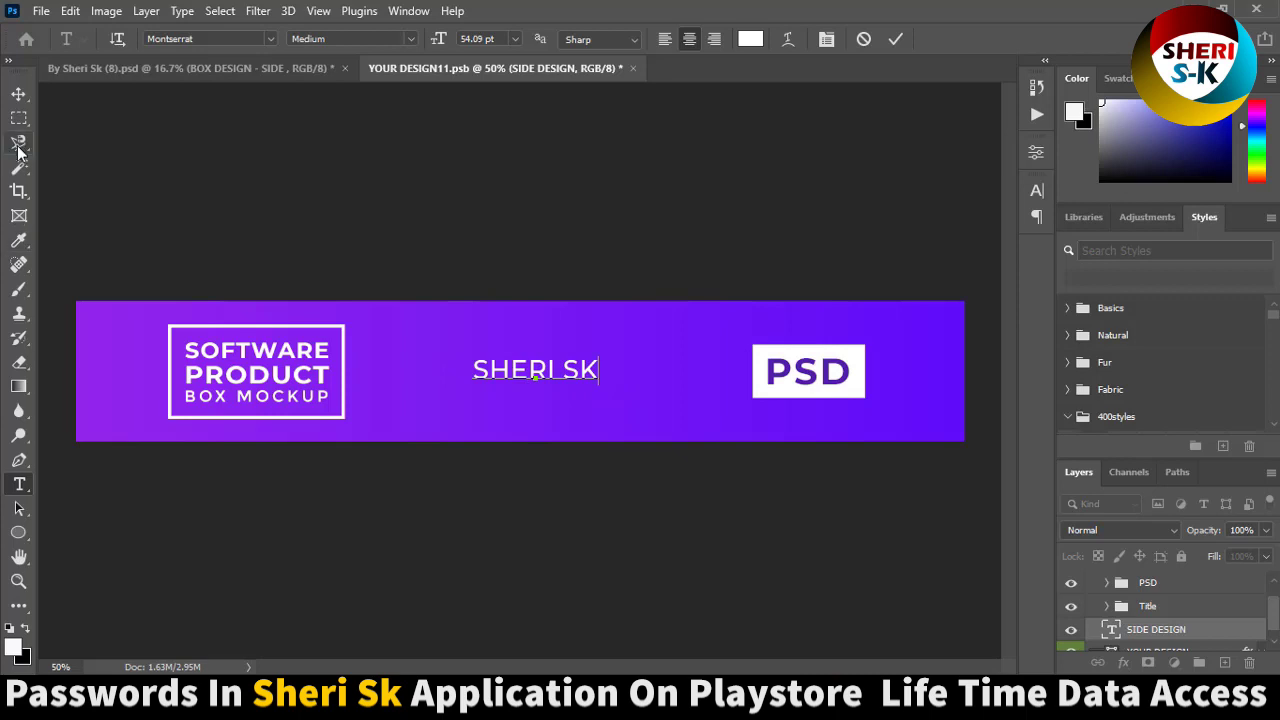
left_click(18, 120)
key("ctrl+s")
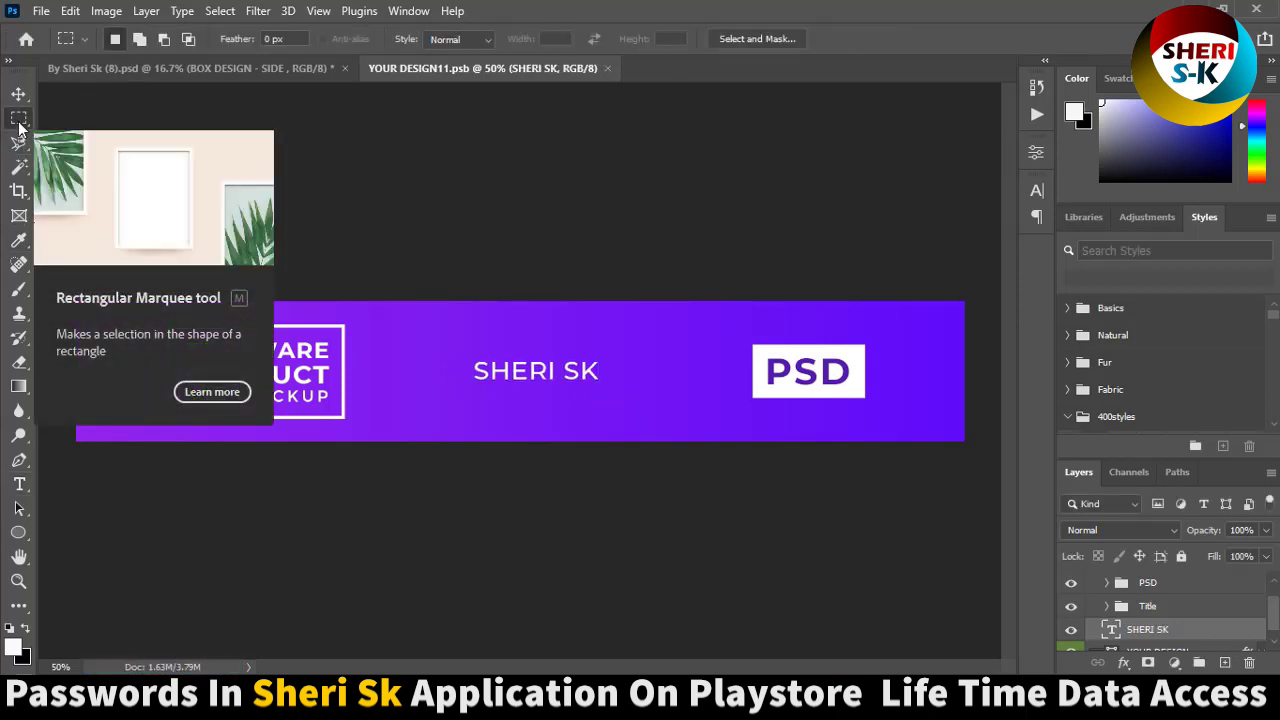
left_click(609, 68)
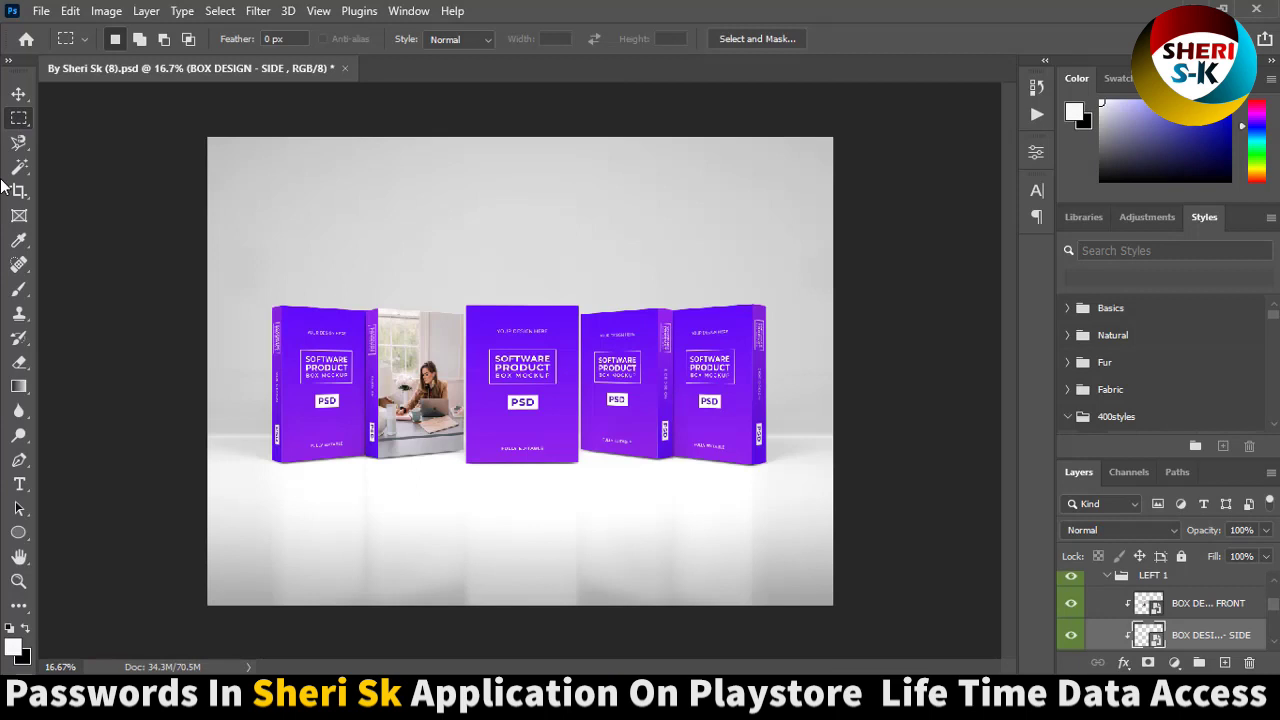
key("ctrl+plus")
key("ctrl+plus")
key("ctrl+plus")
key("ctrl+plus")
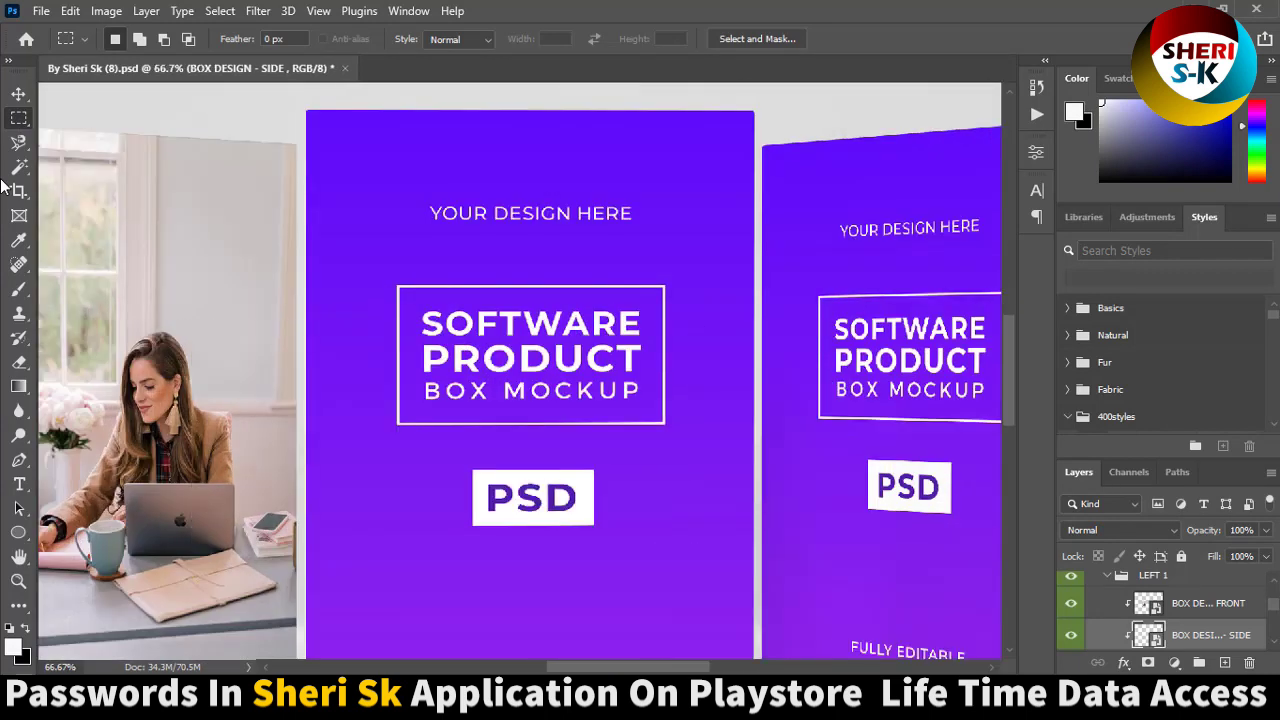
left_click_drag(277, 347, 494, 339)
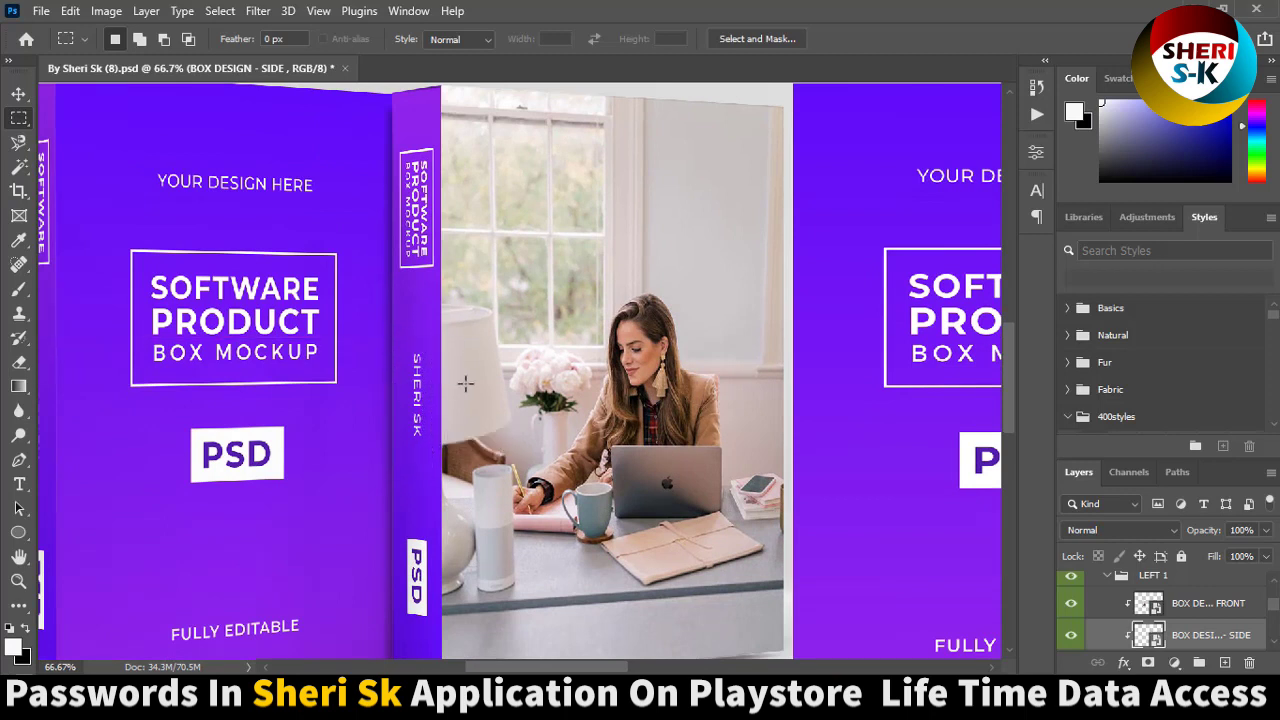
key("ctrl+minus")
key("ctrl+minus")
key("ctrl+minus")
key("ctrl+minus")
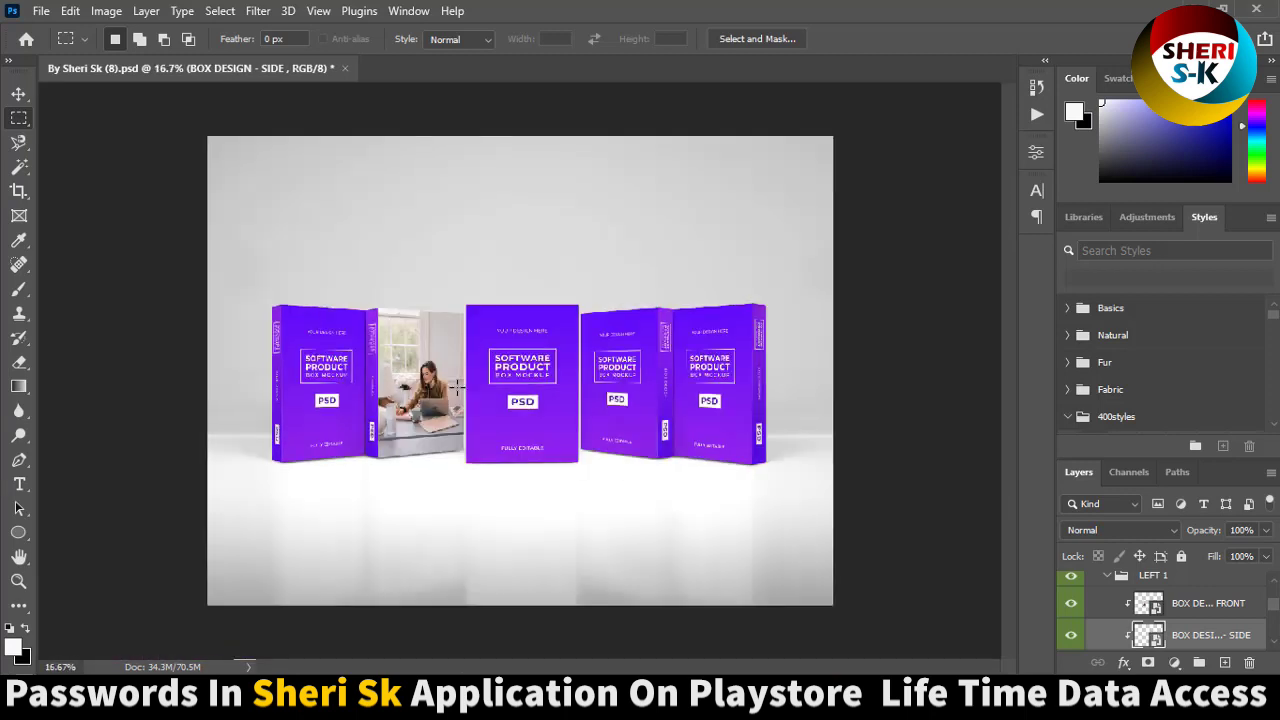
Collapse LEFT 1, check which box LEFT 2 controls, and expand the RIGHT 1 group
left_click(19, 93)
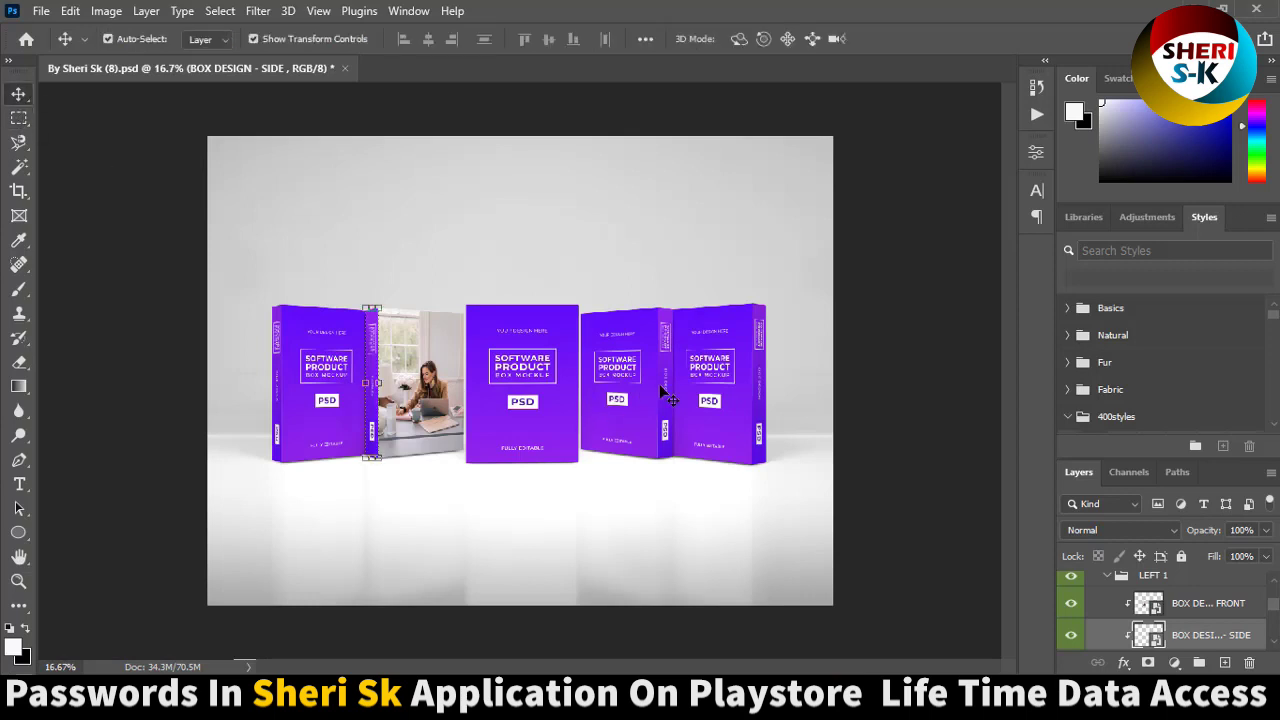
scroll(1090, 600, "up", 2)
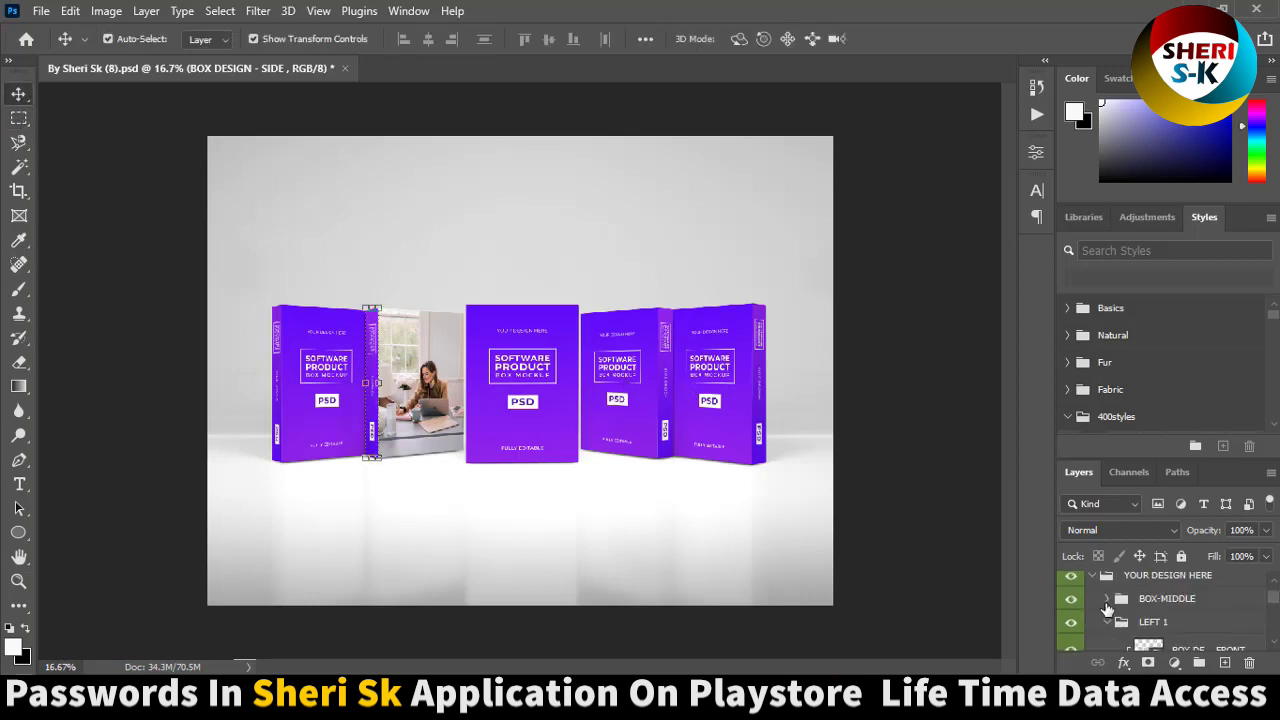
left_click(1107, 622)
scroll(1119, 633, "down", 1)
left_click(1119, 628)
left_click(1062, 624)
left_click(1066, 624)
scroll(1160, 643, "down", 1)
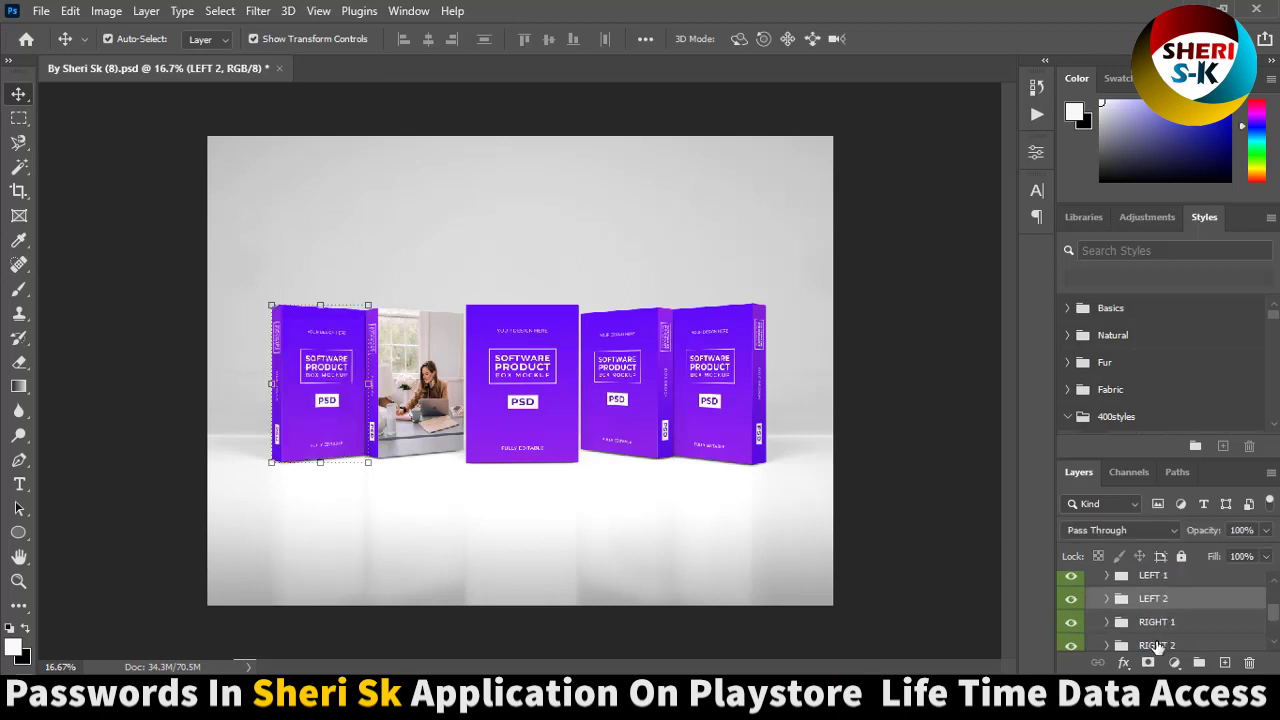
left_click(1158, 640)
left_click(1140, 615)
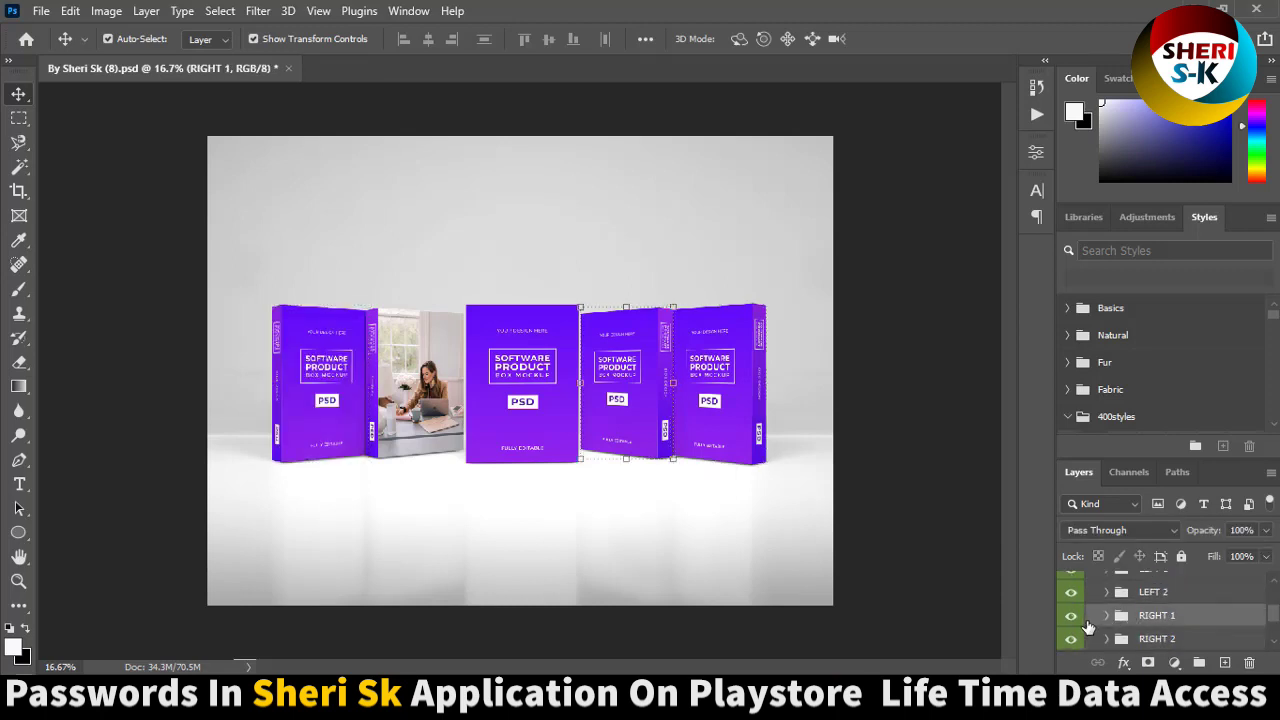
left_click(1107, 620)
Open RIGHT 1's front design, delete the Delete This placeholder, and open the By Sheri Sk (40) photo
double_click(1148, 622)
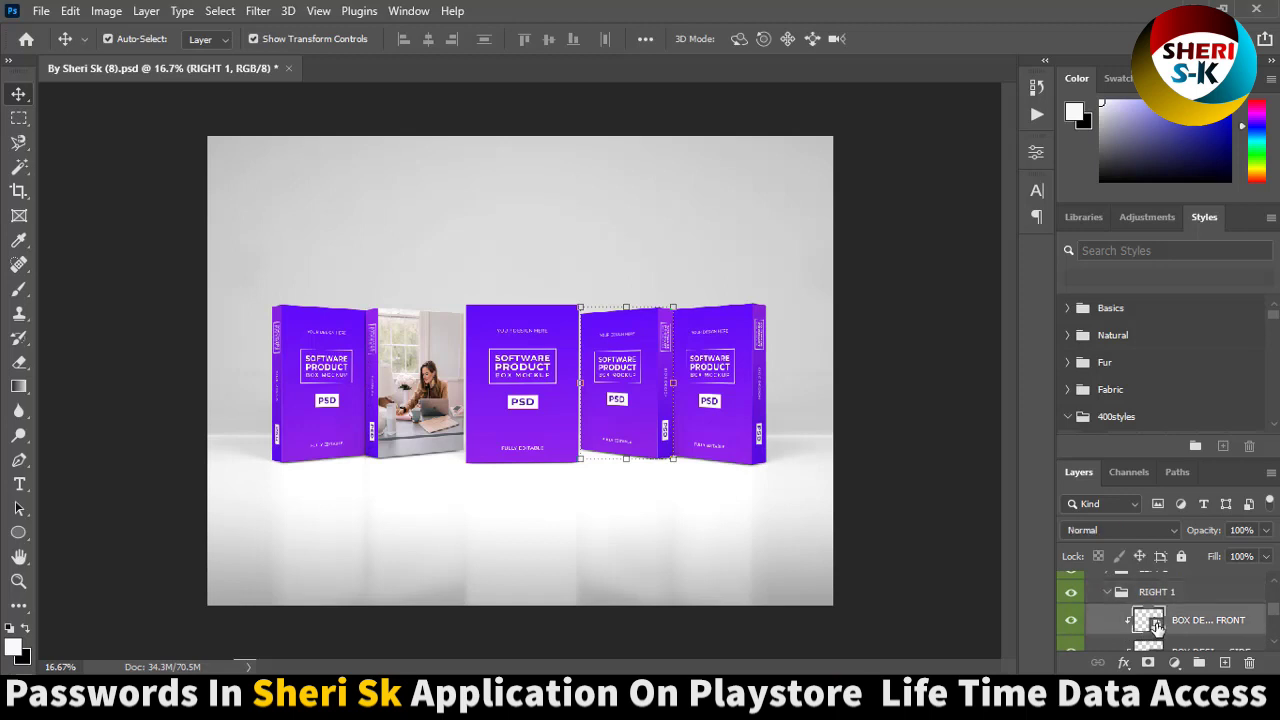
key("Delete")
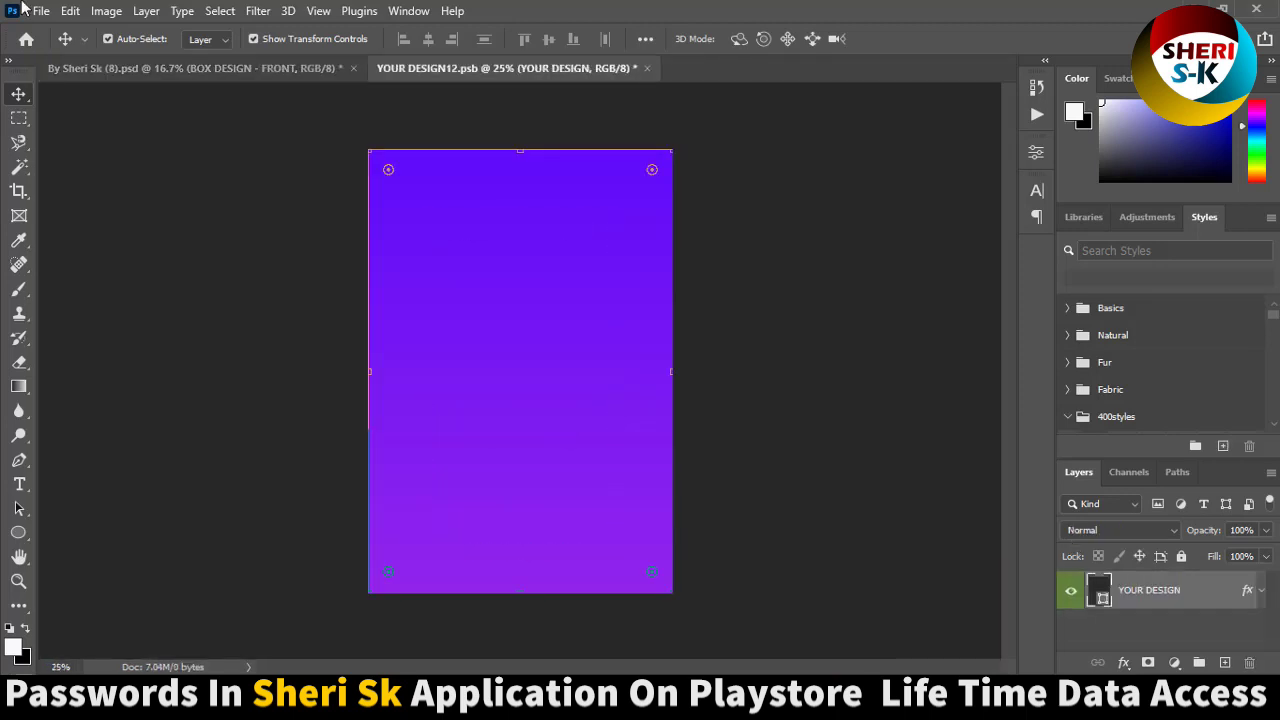
left_click(41, 10)
left_click(180, 48)
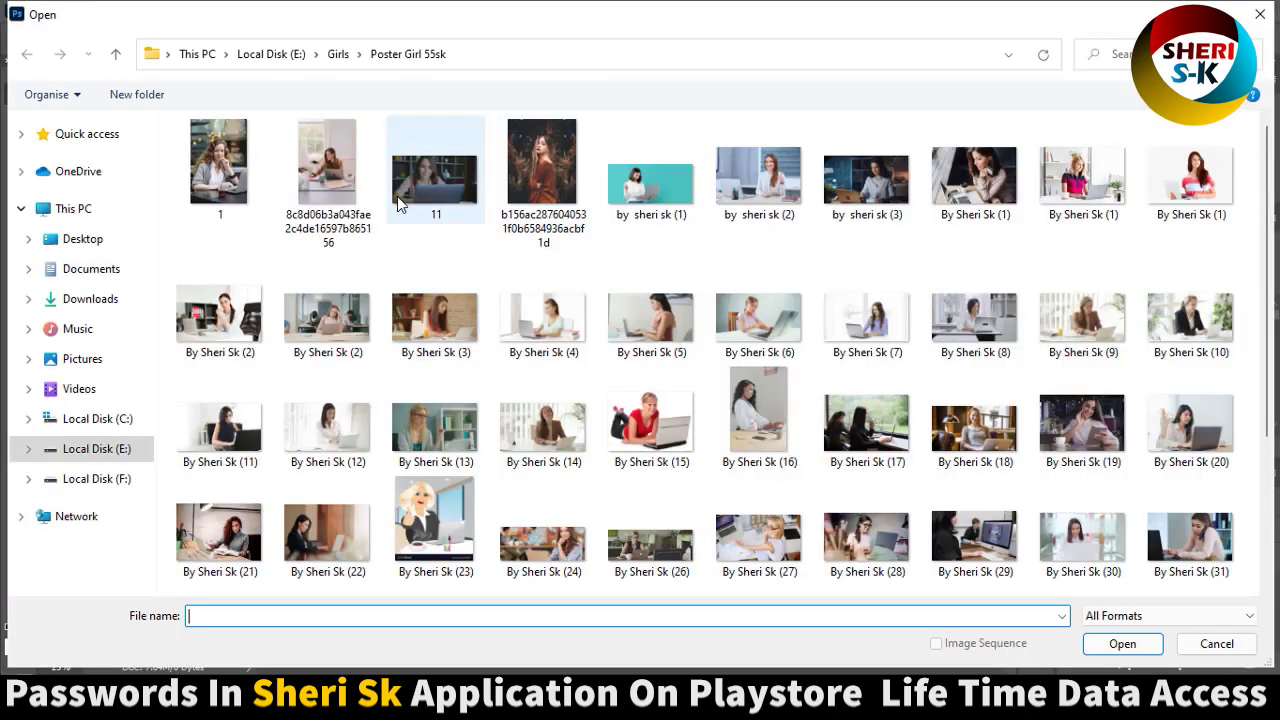
scroll(675, 235, "down", 3)
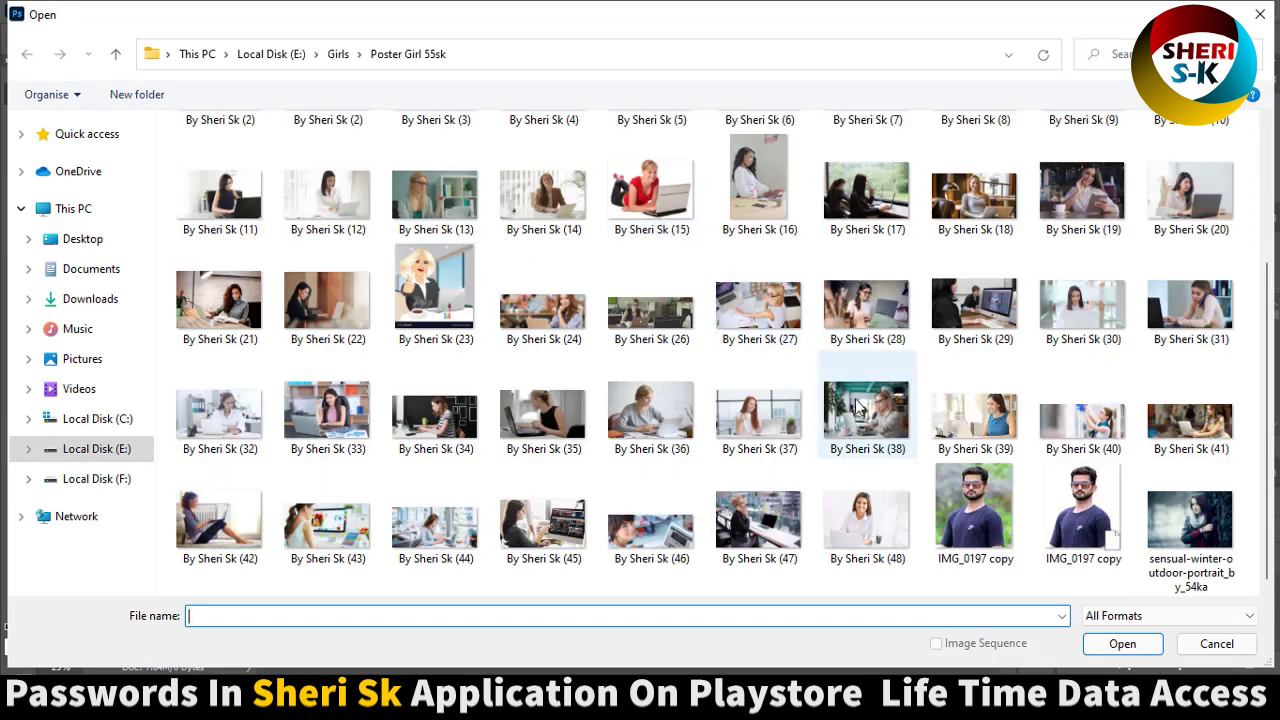
double_click(1100, 423)
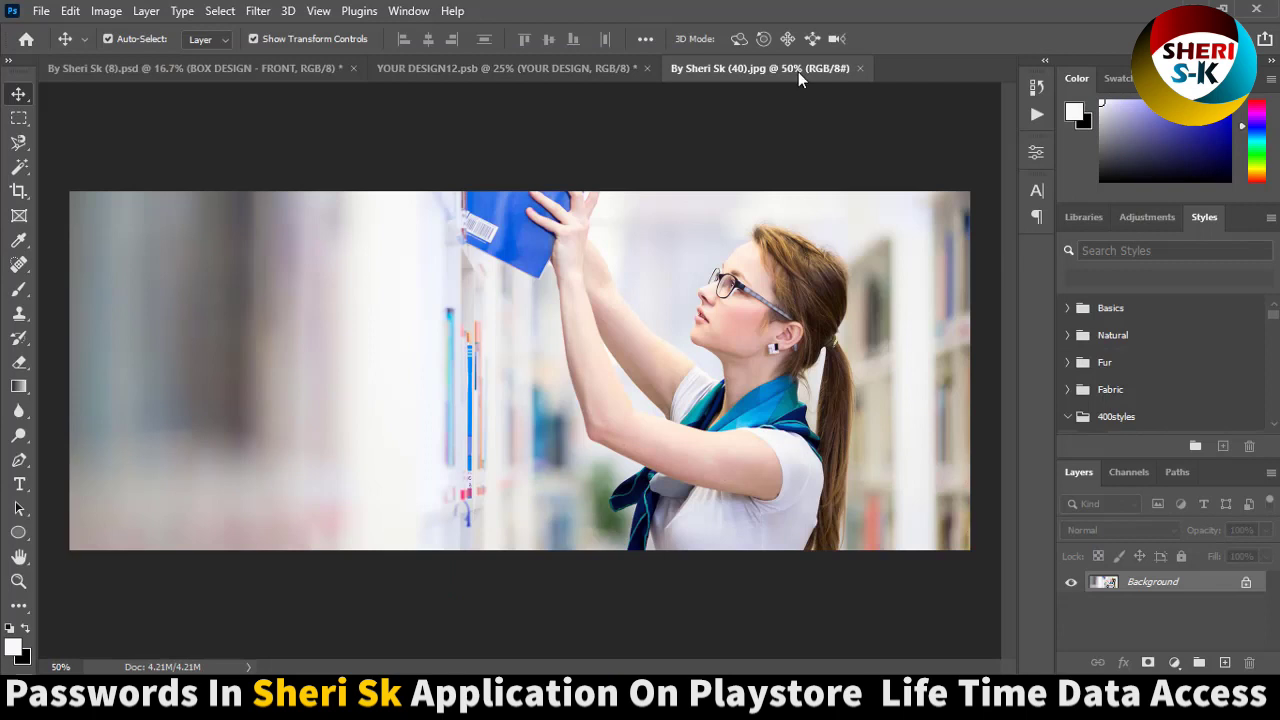
Place the photo on the front design, enlarge it with the woman's face and arms in frame, and save
left_click_drag(798, 71, 850, 180)
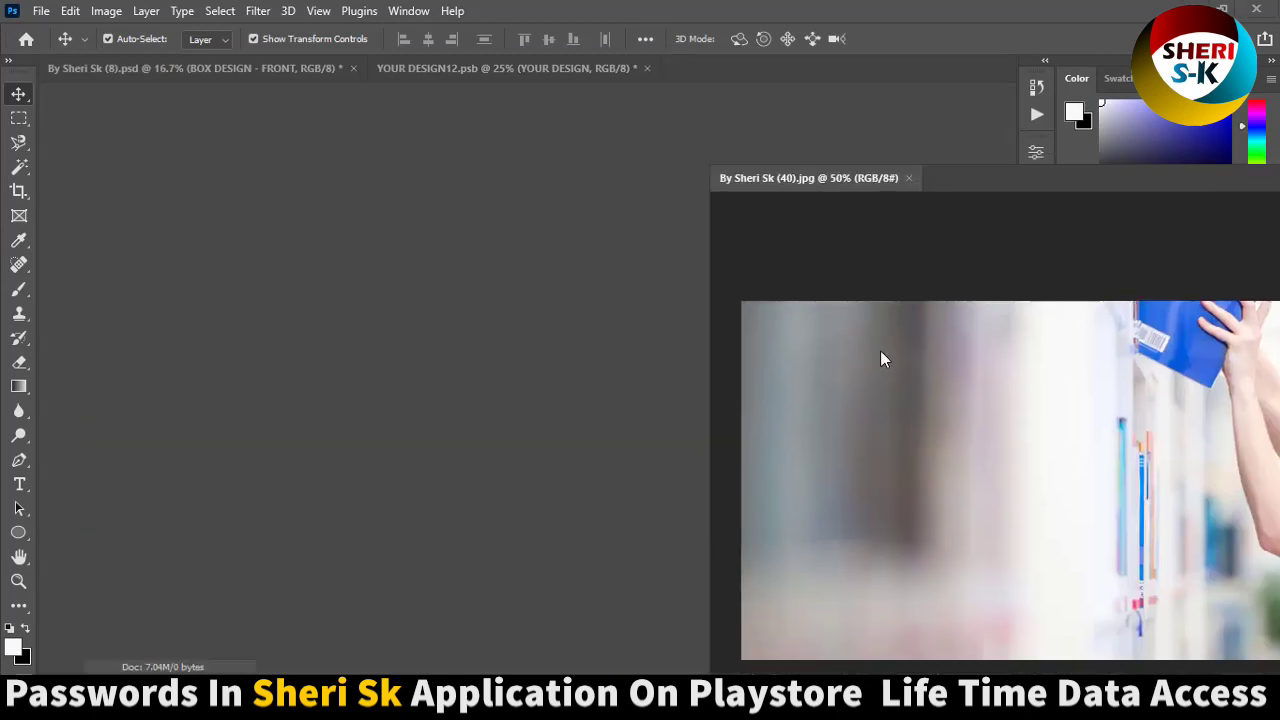
left_click_drag(902, 361, 512, 381)
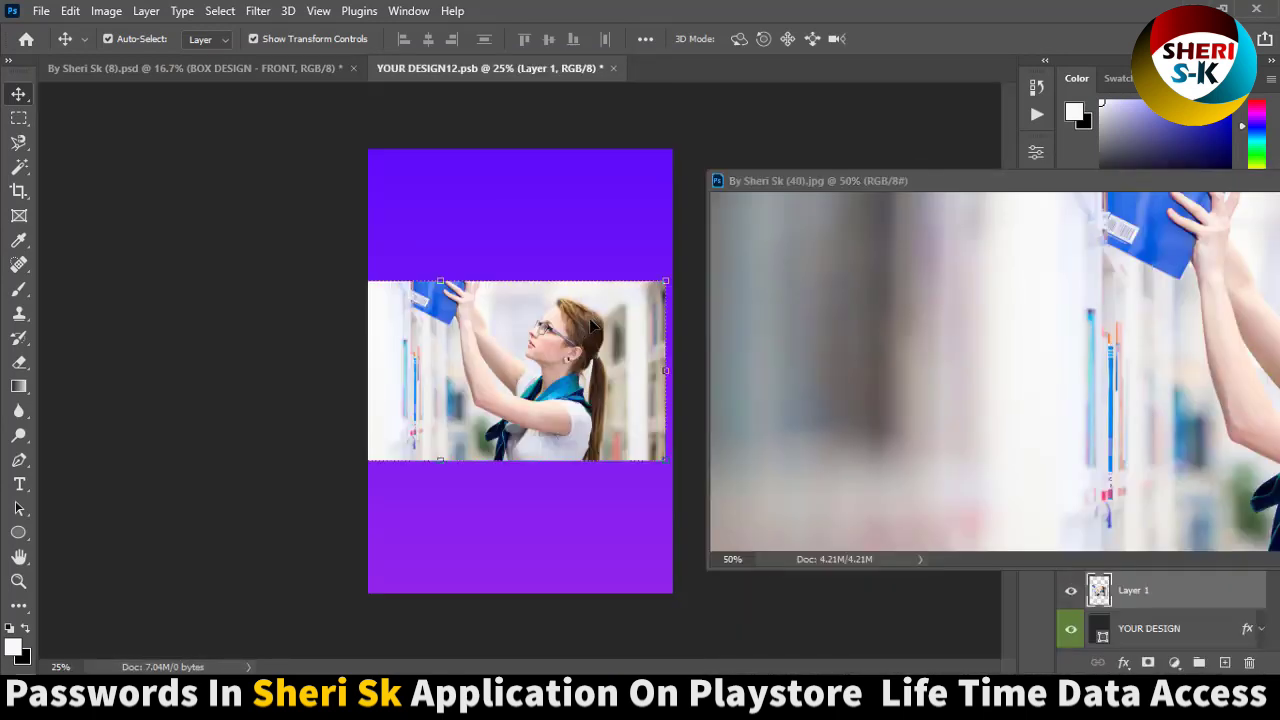
left_click_drag(593, 326, 492, 162)
left_click_drag(555, 333, 610, 540)
left_click_drag(429, 477, 372, 386)
left_click_drag(534, 380, 414, 380)
key("Return")
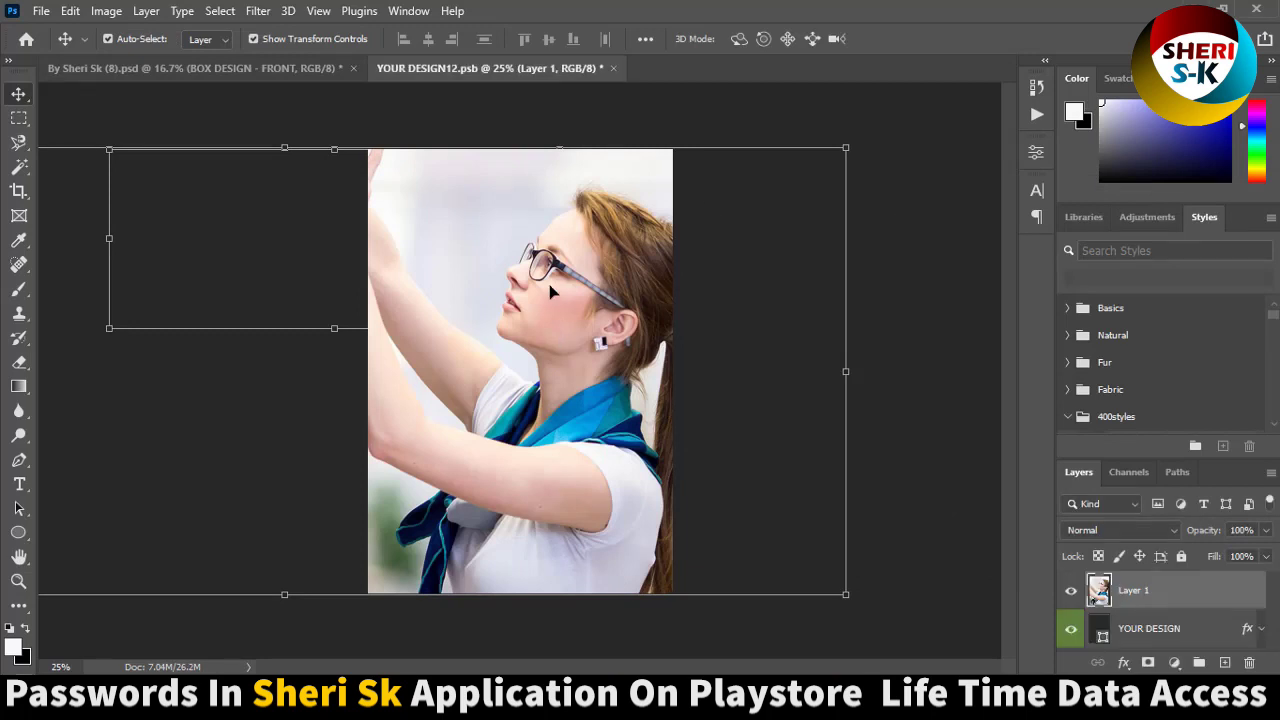
key("ctrl+s")
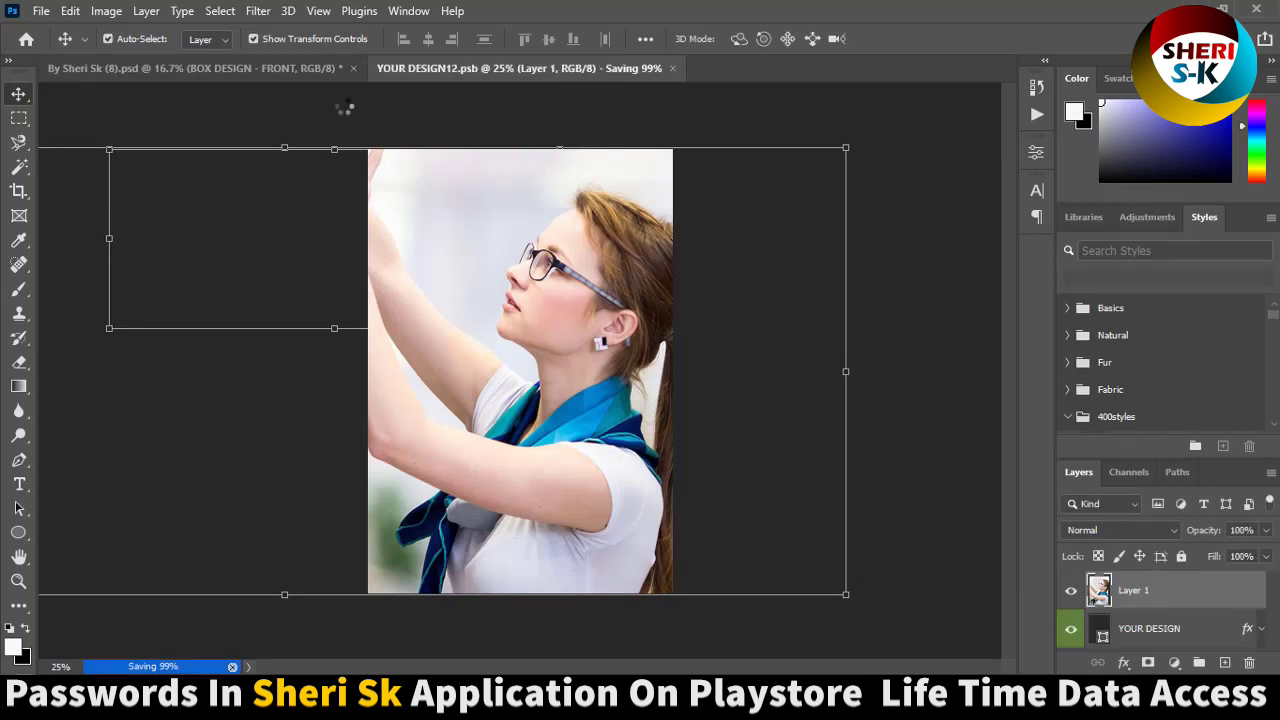
Close the front design, open the right box's side design, and delete its Title group
left_click(608, 66)
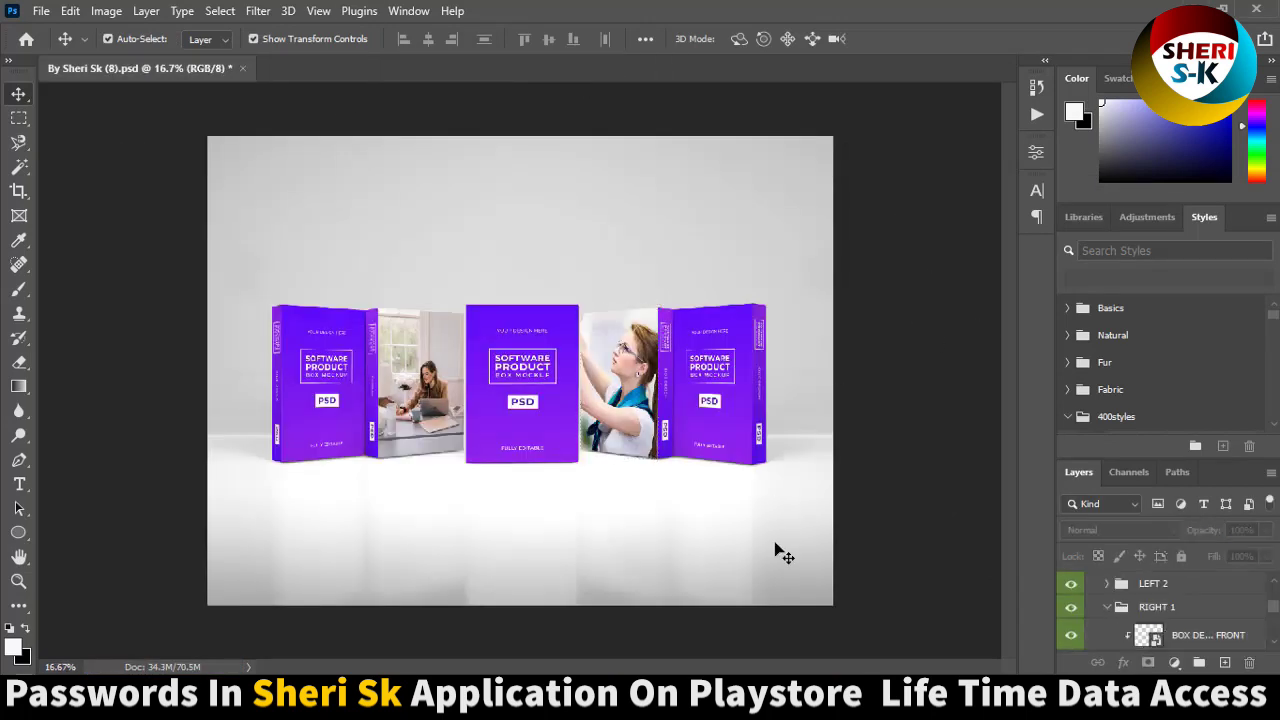
scroll(1168, 637, "down", 2)
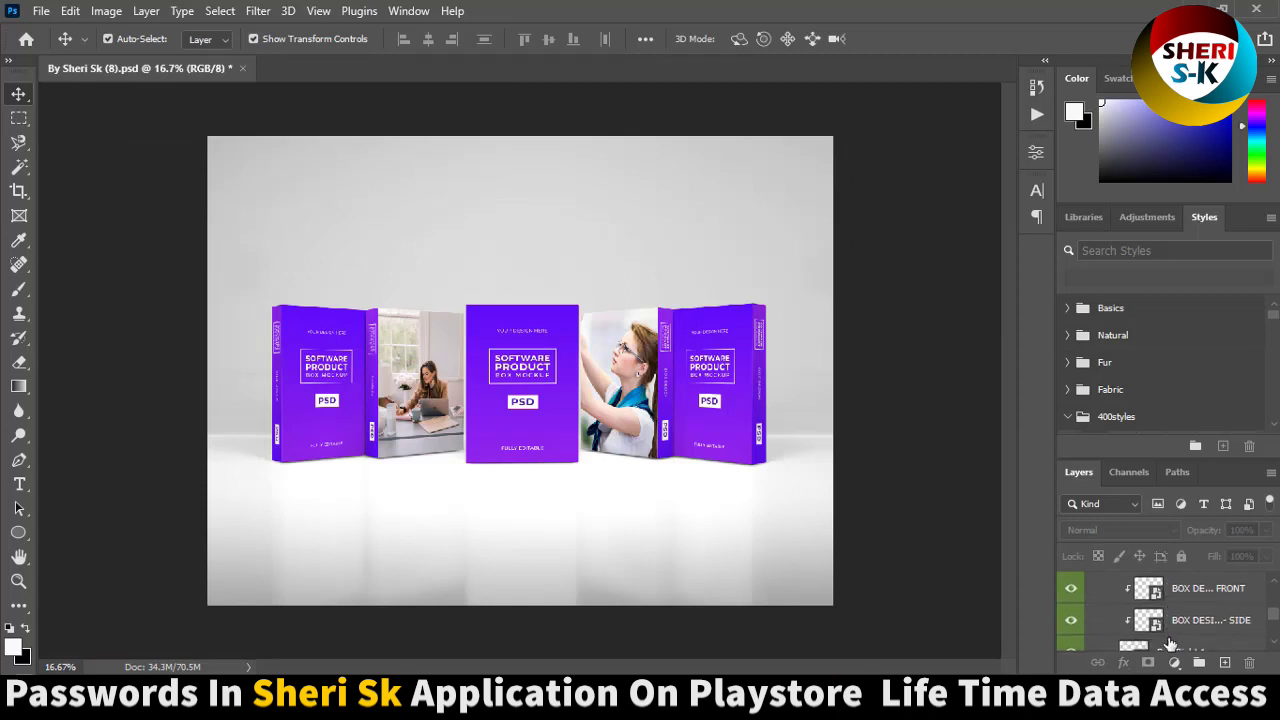
double_click(1152, 622)
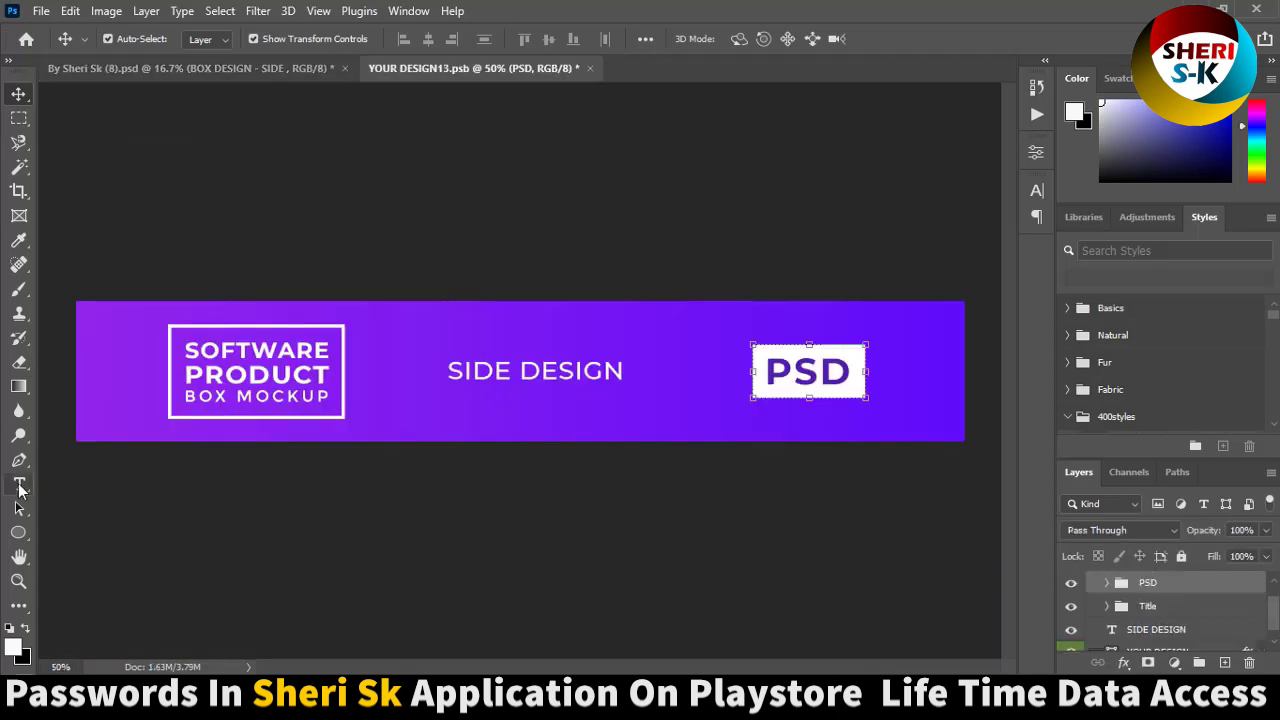
left_click(19, 484)
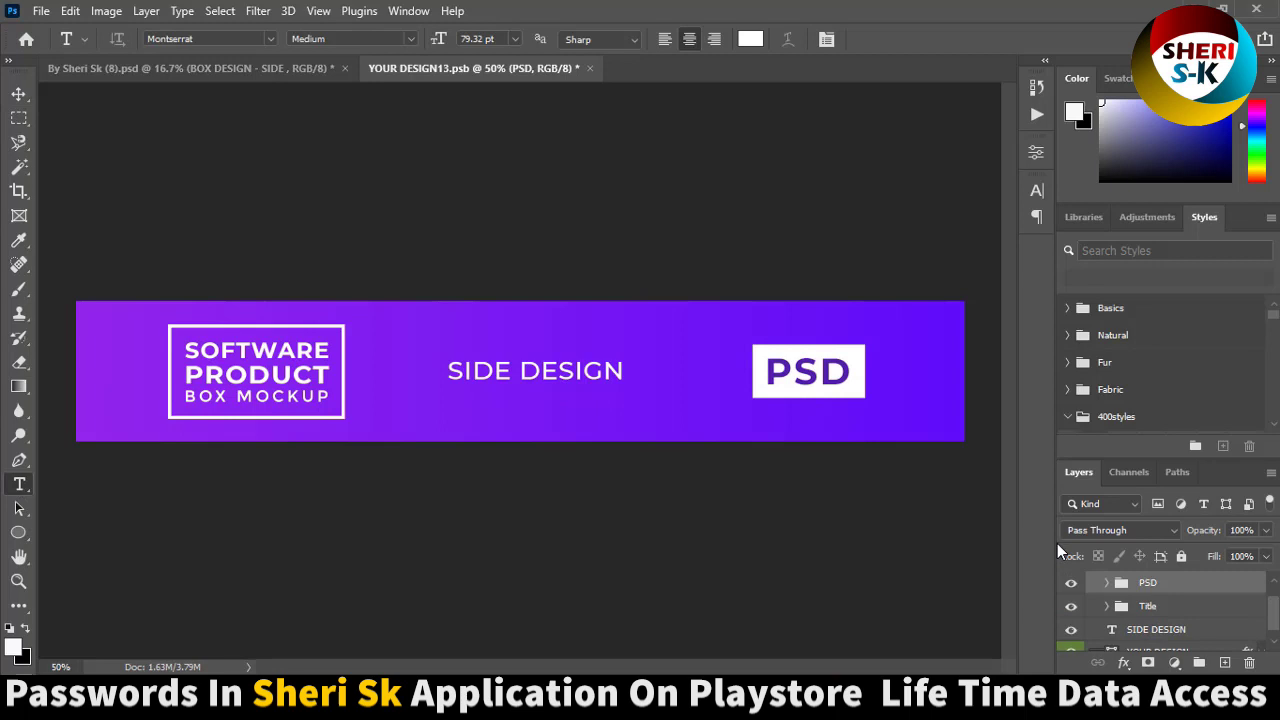
left_click(1080, 607)
key("Delete")
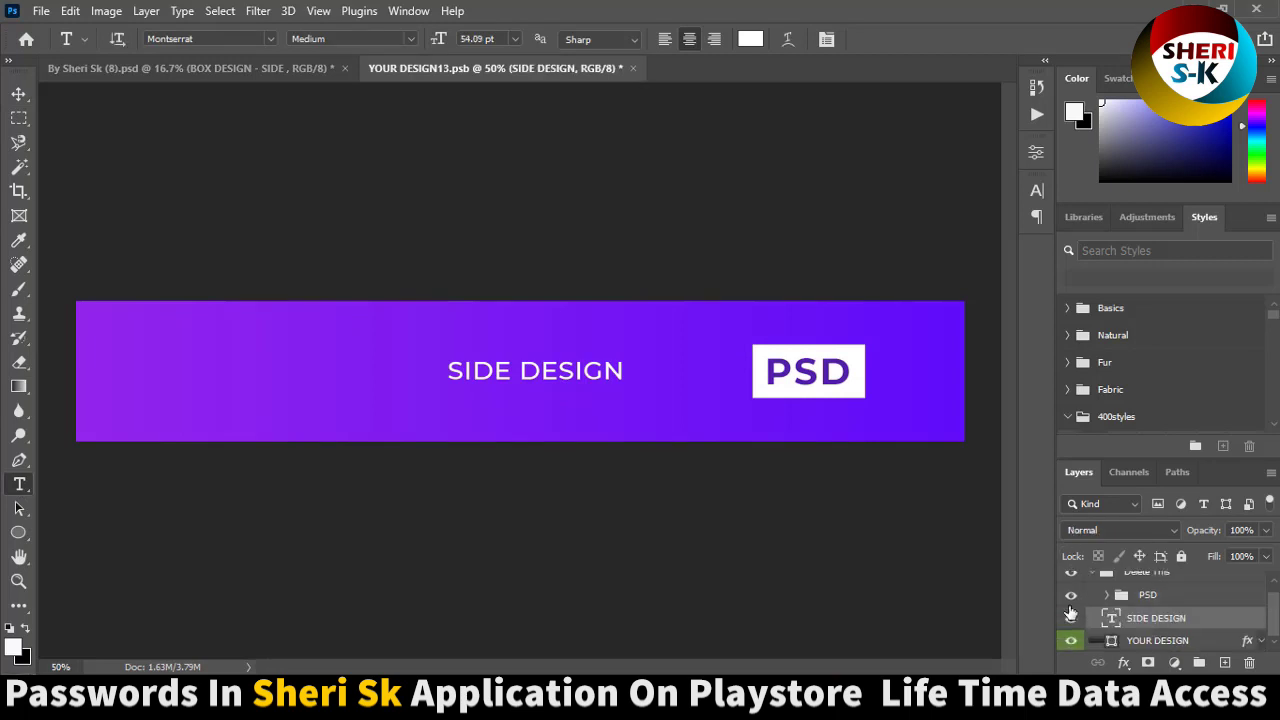
Add SHERI SK text at 72 pt and move it toward the middle of the side strip
left_click(110, 380)
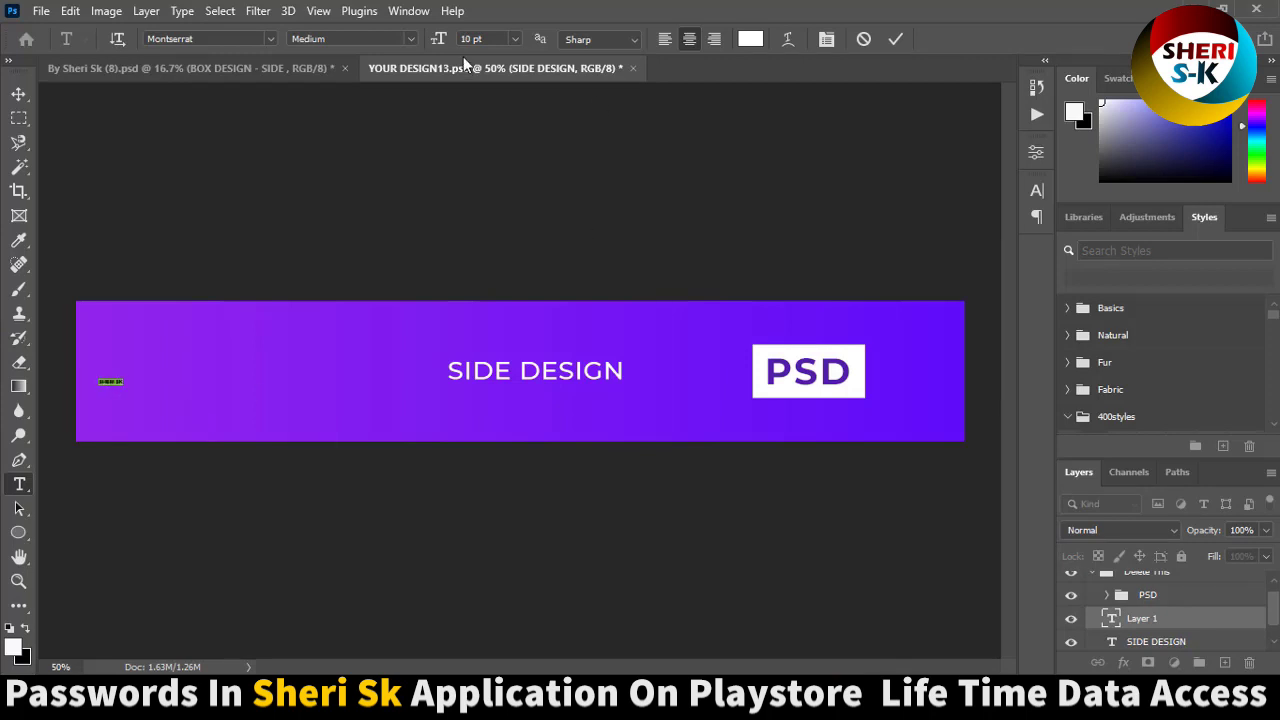
left_click(516, 39)
left_click(504, 280)
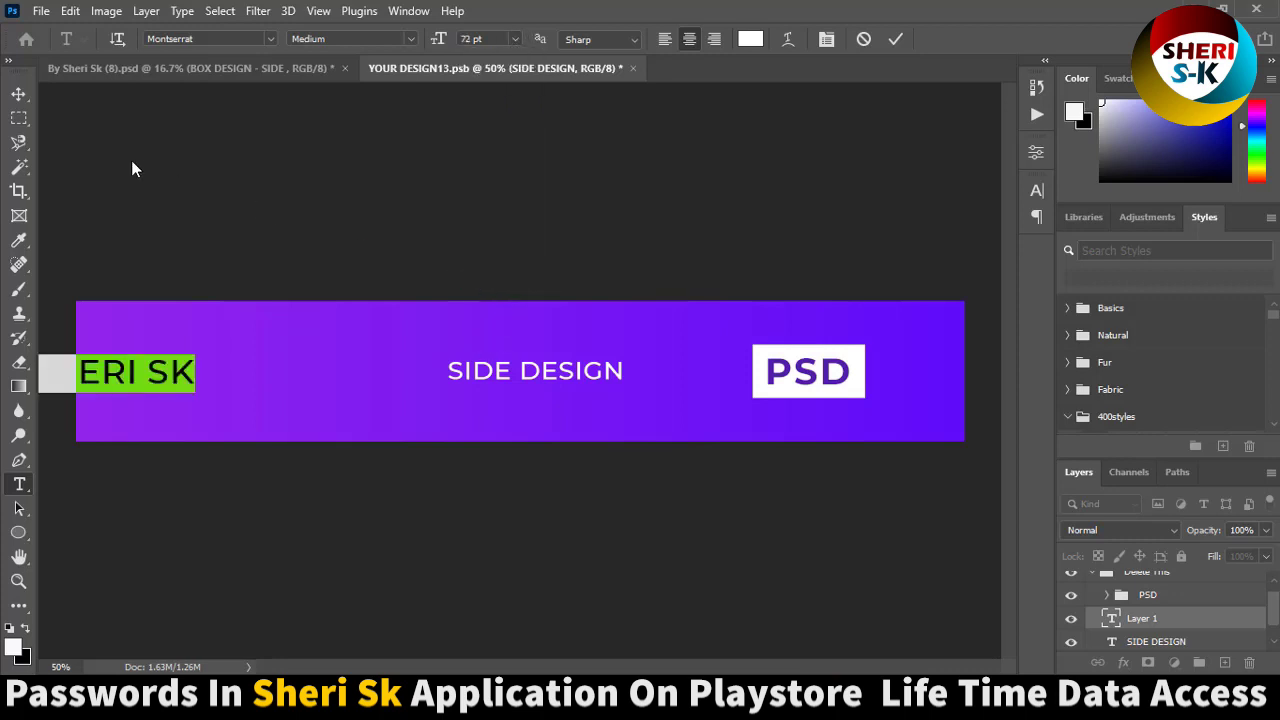
left_click(19, 93)
left_click_drag(136, 371, 287, 342)
Delete the old SIDE DESIGN text, enlarge SHERI SK to fill the strip, then save and close
left_click(526, 371)
key("Delete")
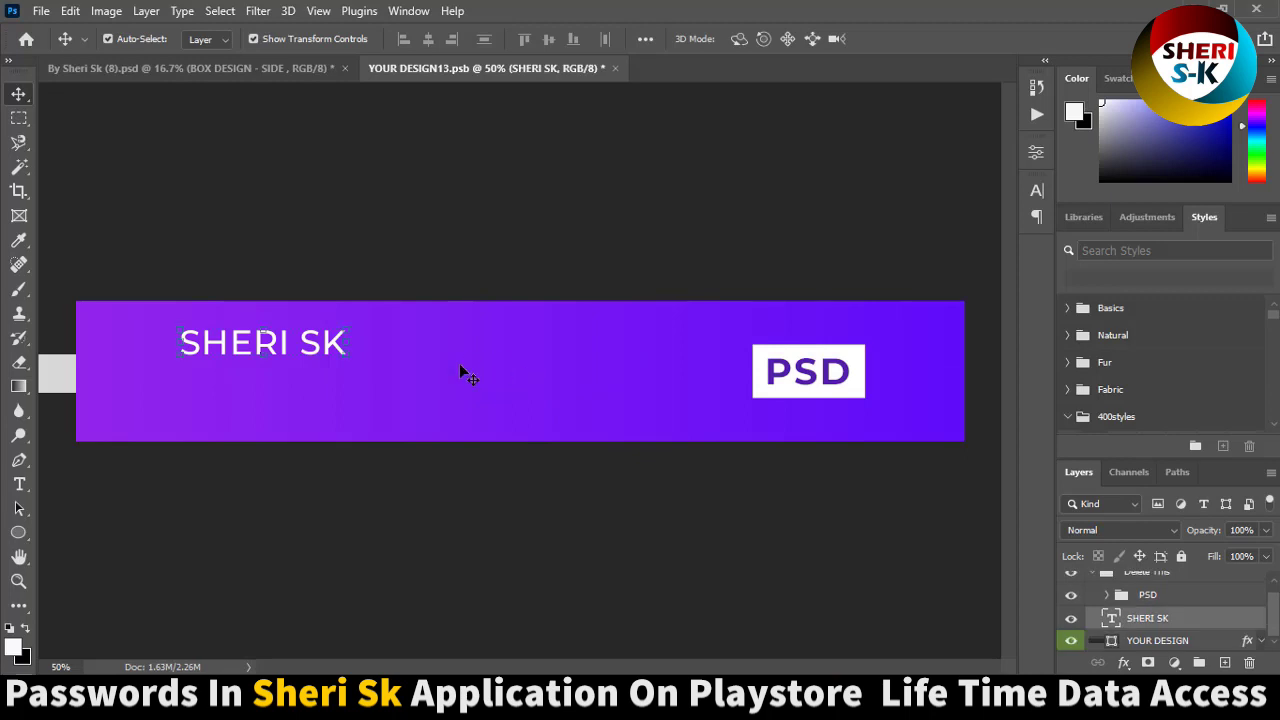
left_click_drag(386, 372, 757, 451)
left_click_drag(531, 395, 495, 381)
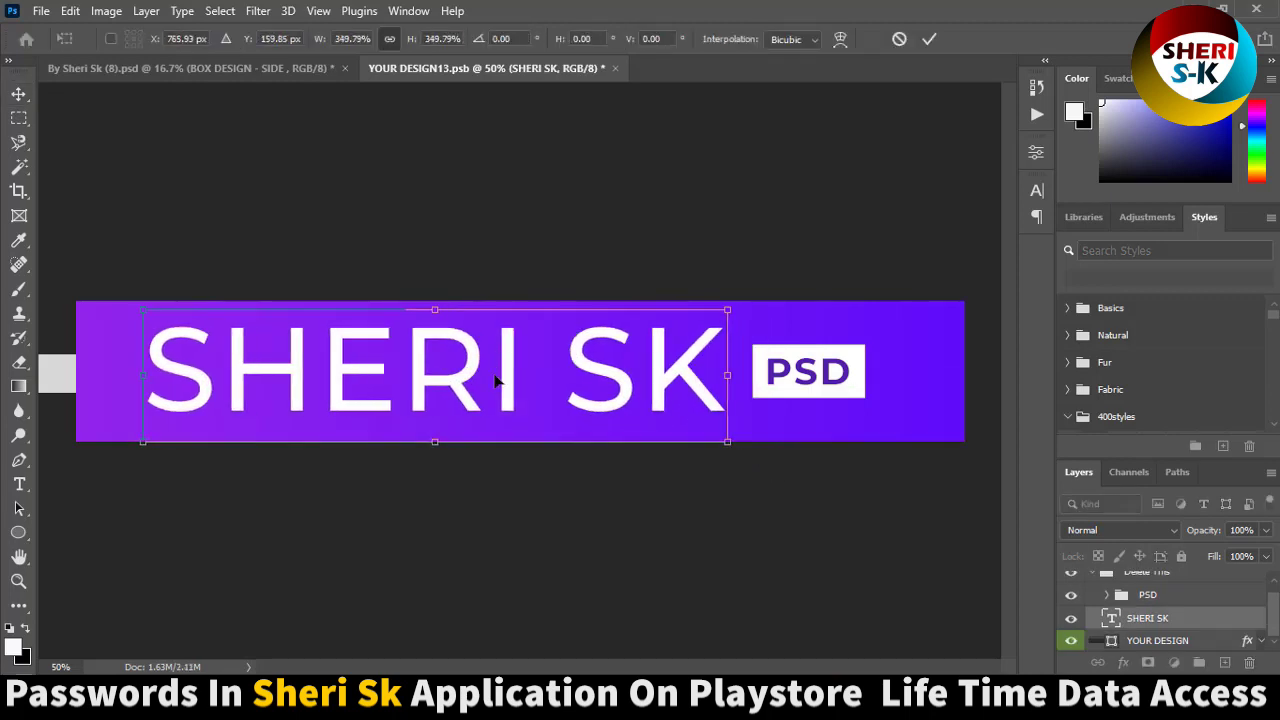
key("Return")
key("ctrl+s")
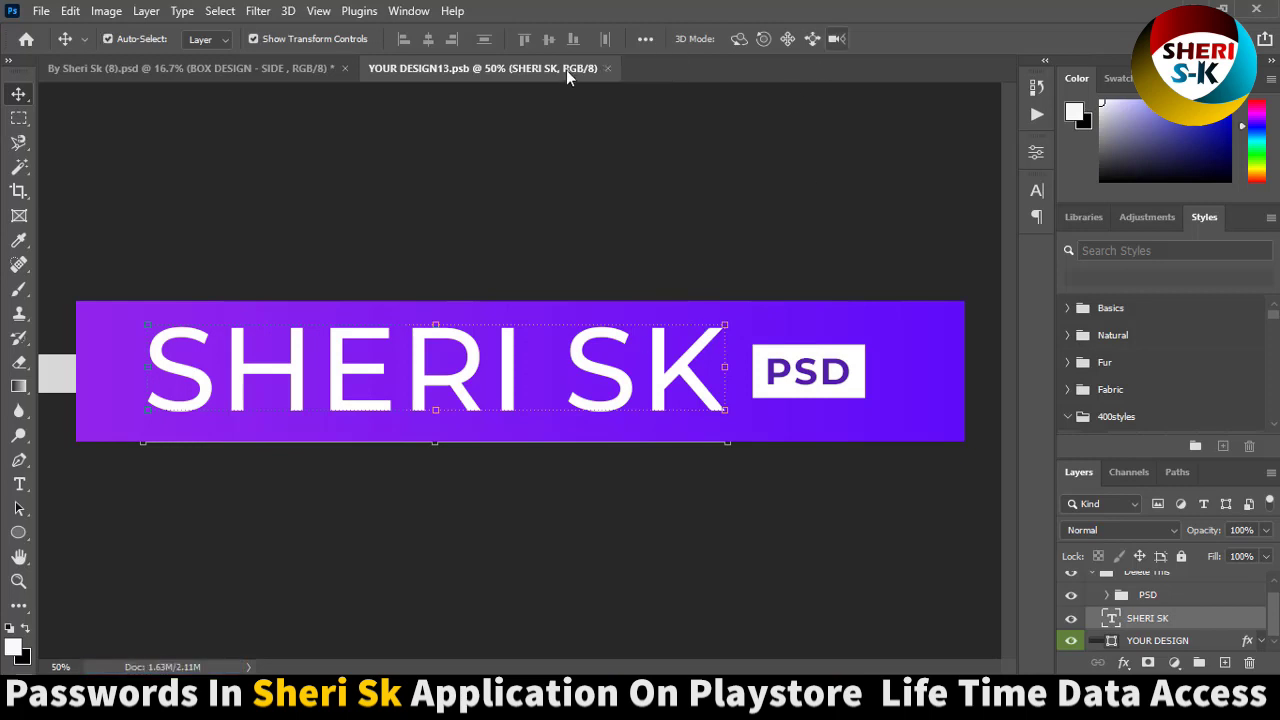
left_click(609, 67)
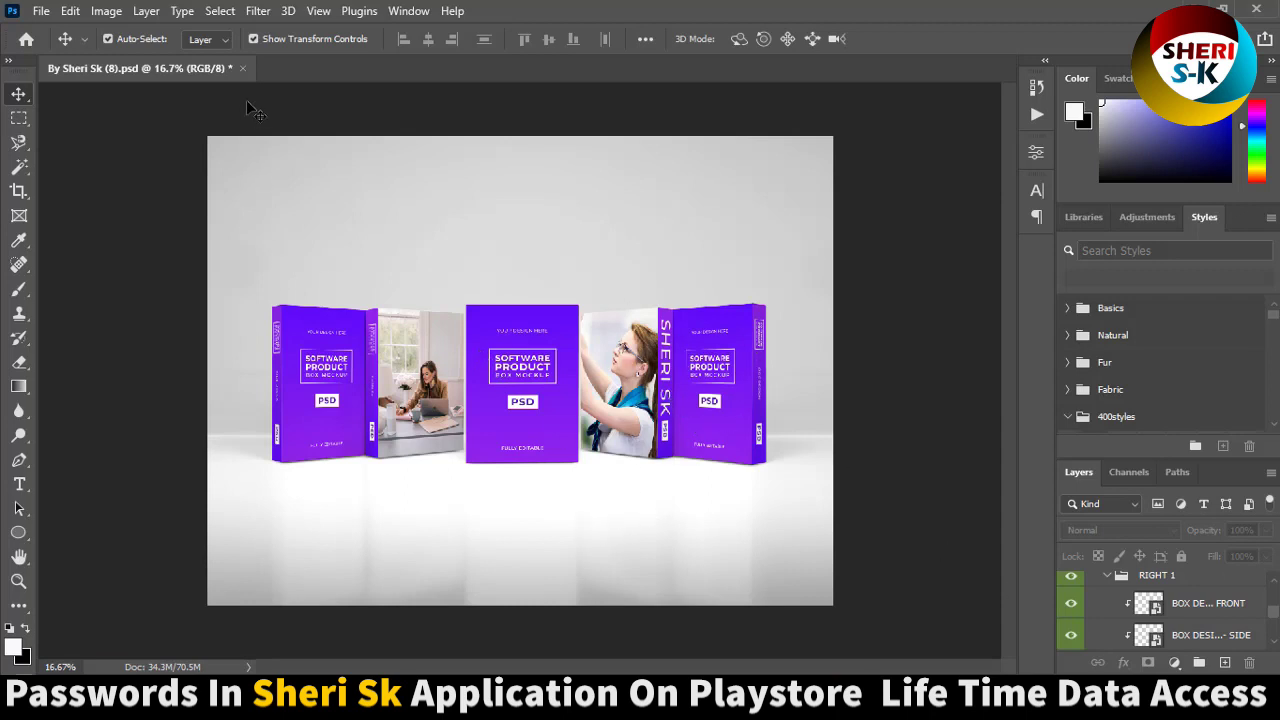
Close the five-box mockup without saving and open the By Sheri Sk (2) mockup
left_click(242, 68)
left_click(630, 268)
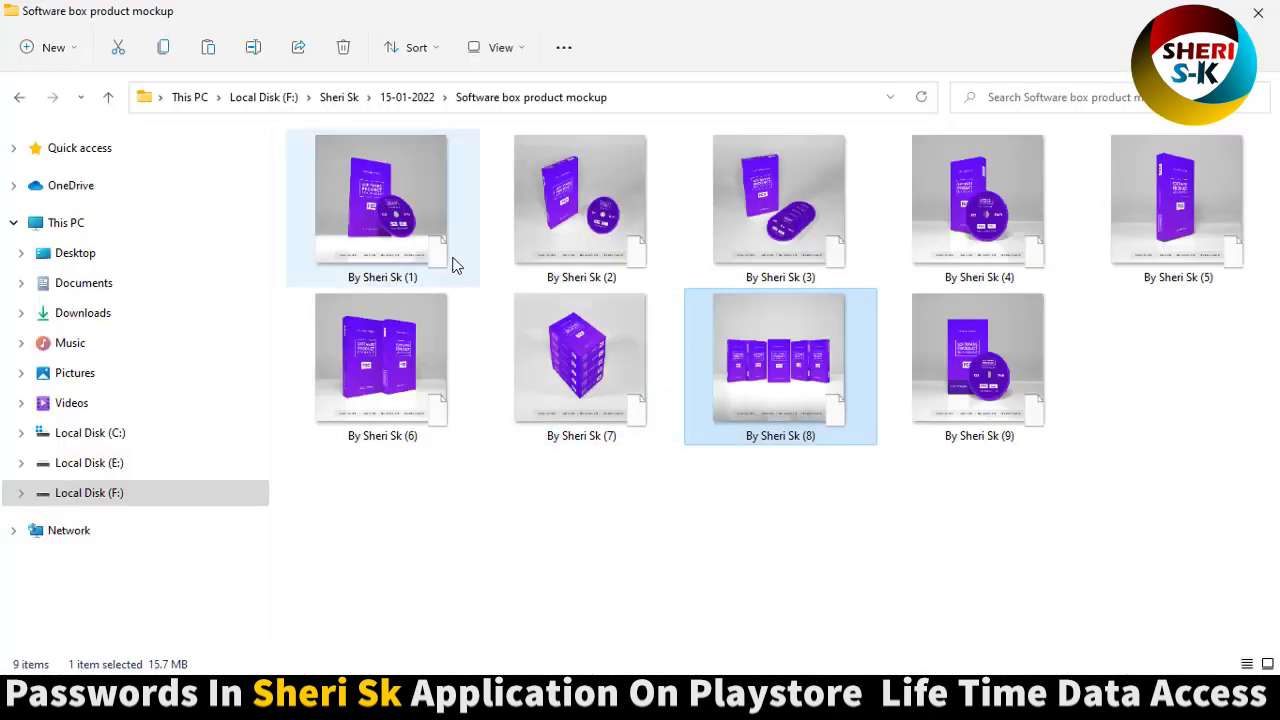
left_click(562, 226)
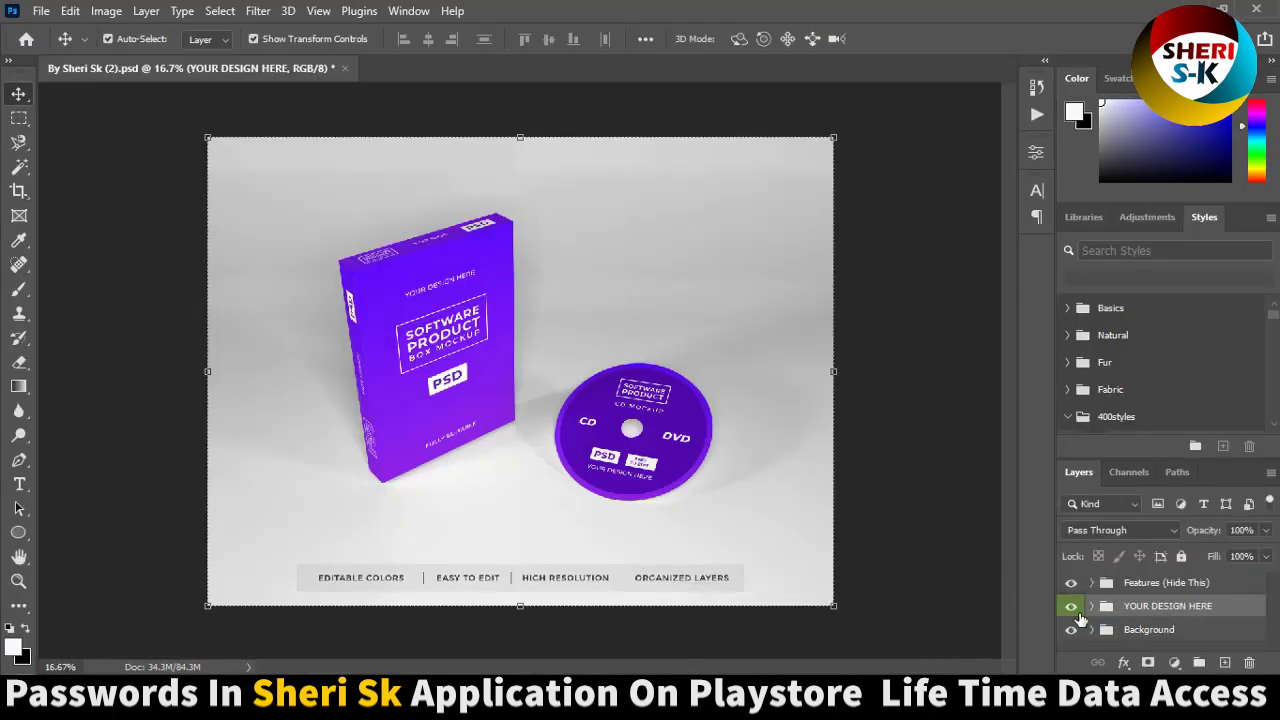
Expand YOUR DESIGN HERE and toggle the box top and CD designs to identify them
left_click(1091, 606)
scroll(1135, 640, "down", 3)
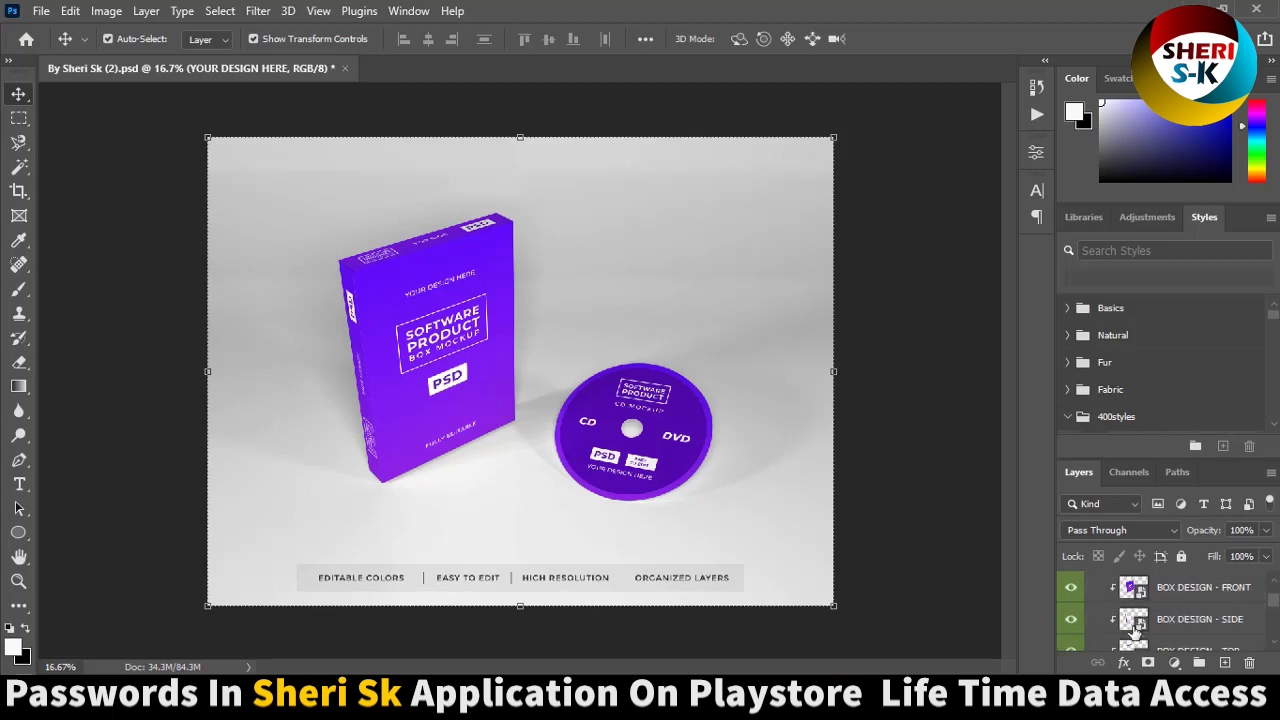
left_click(1071, 605)
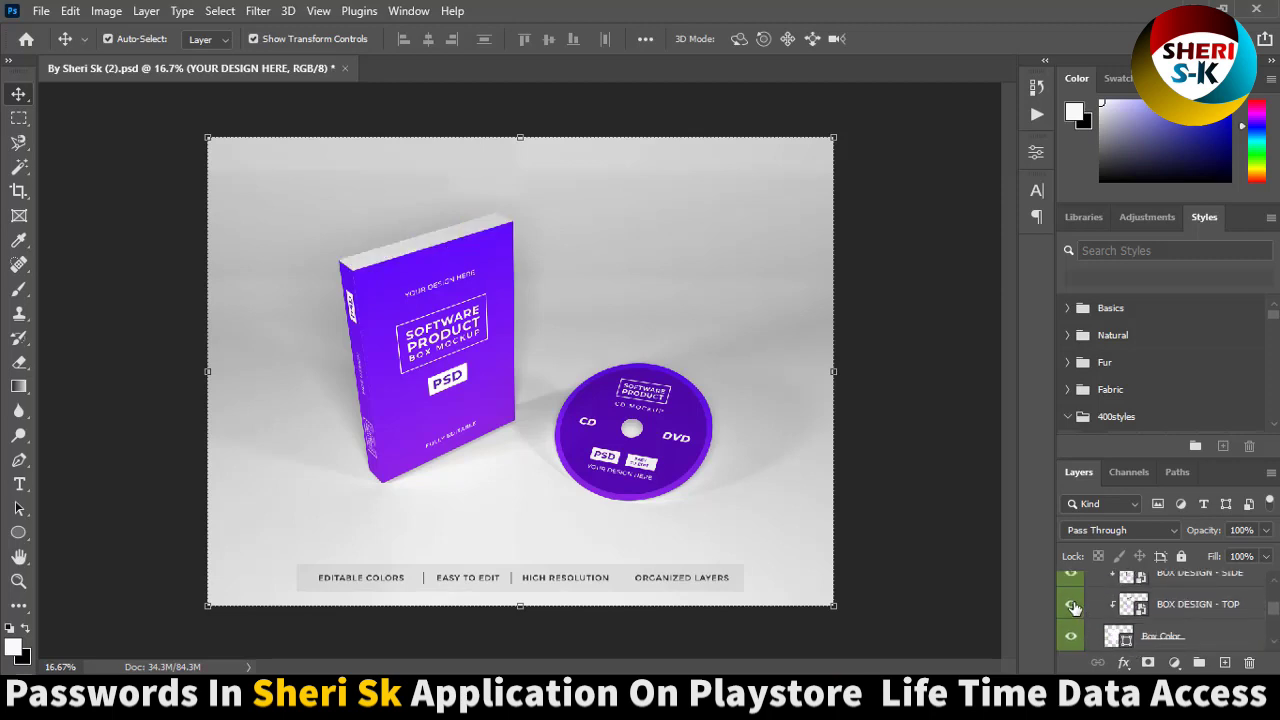
left_click(1071, 605)
scroll(1075, 613, "down", 1)
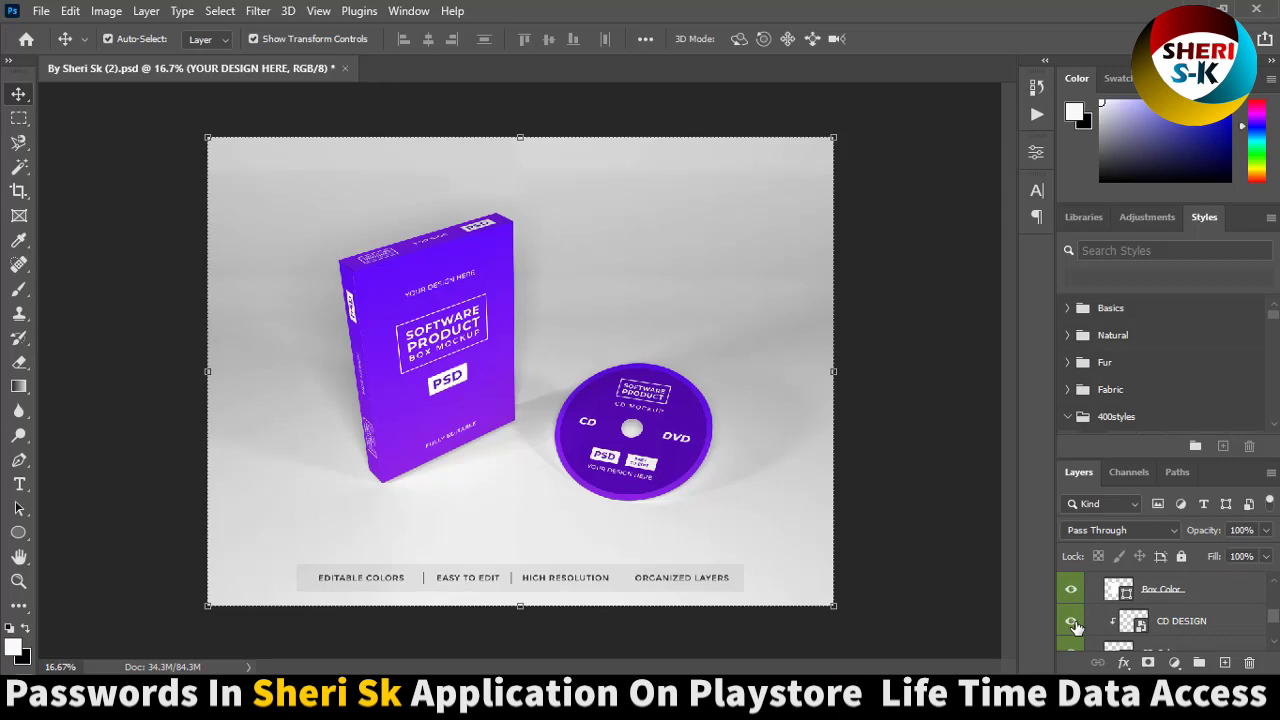
left_click(1071, 621)
left_click(1071, 621)
scroll(1140, 612, "down", 1)
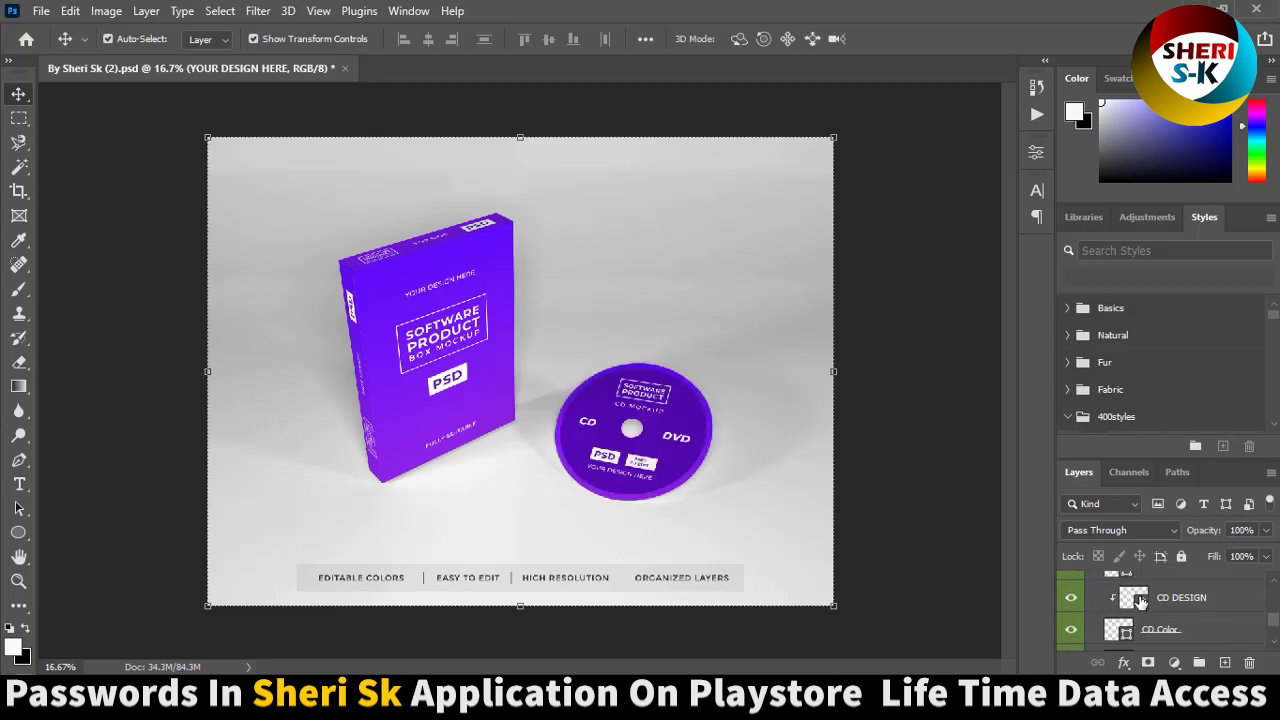
Open the CD DESIGN artwork, delete the Delete This group, then undo the deletion
double_click(1141, 605)
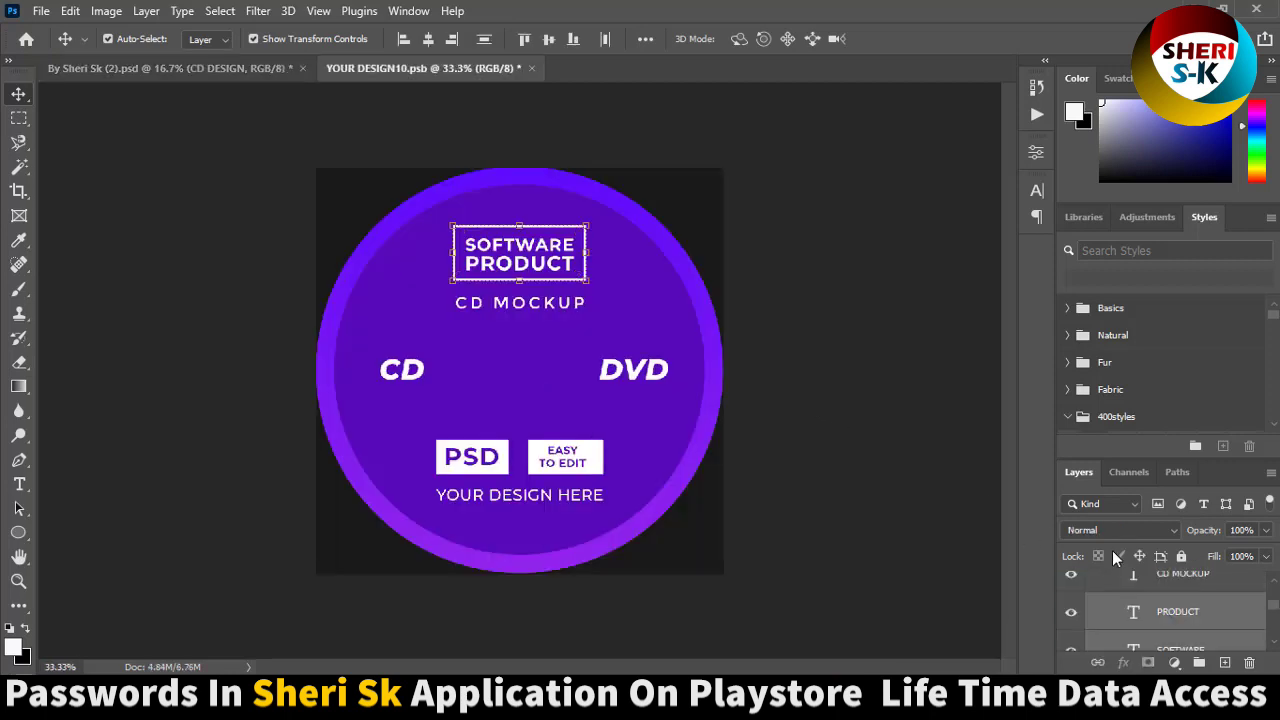
scroll(1130, 580, "up", 3)
left_click(1155, 583)
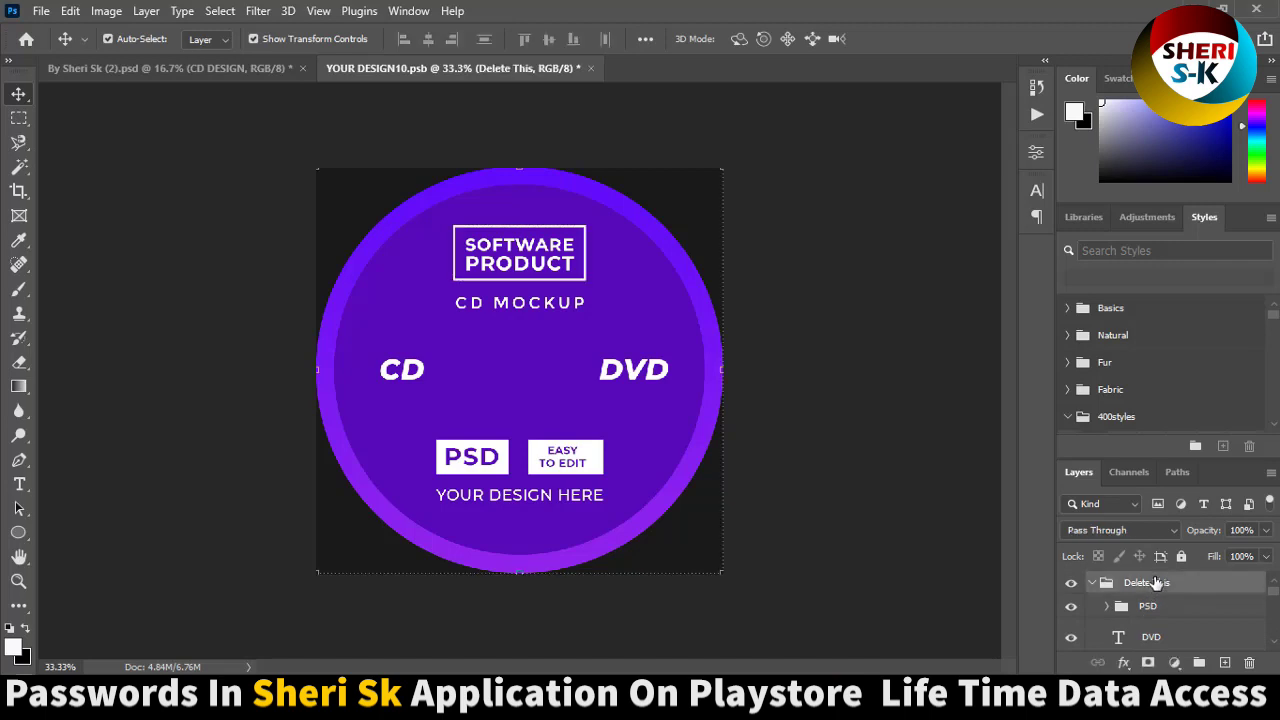
key("Delete")
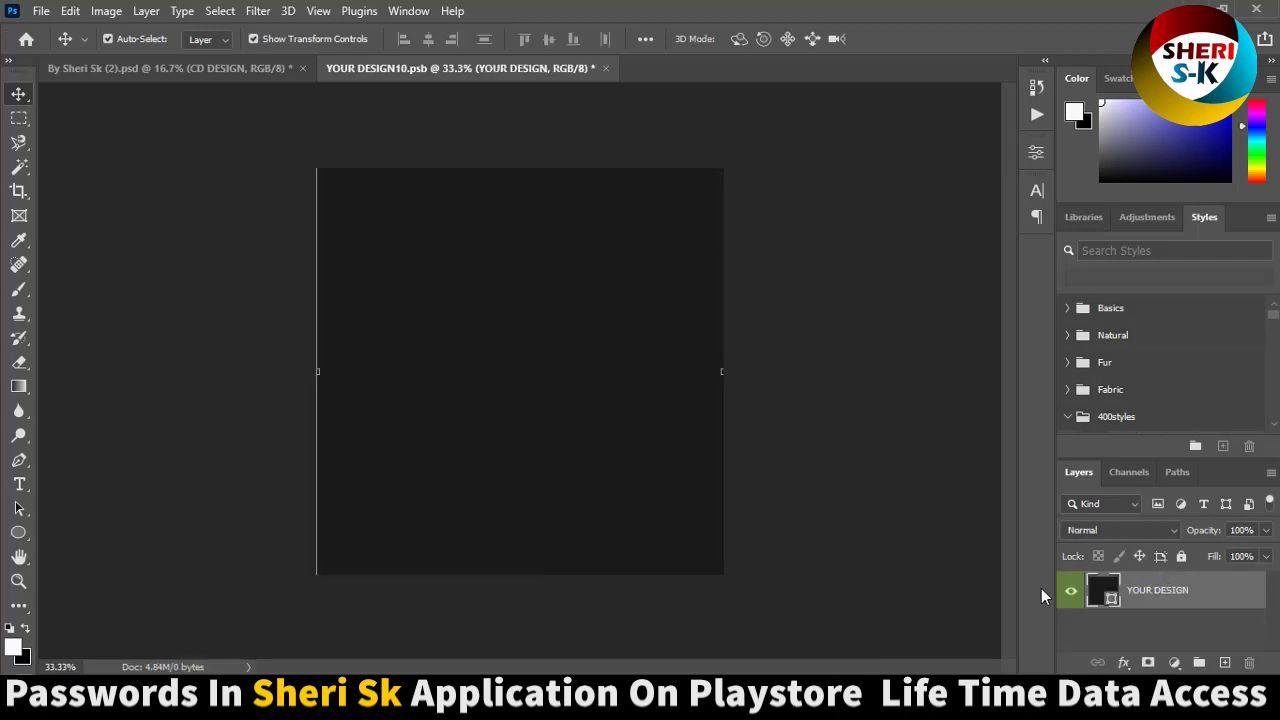
key("ctrl+z")
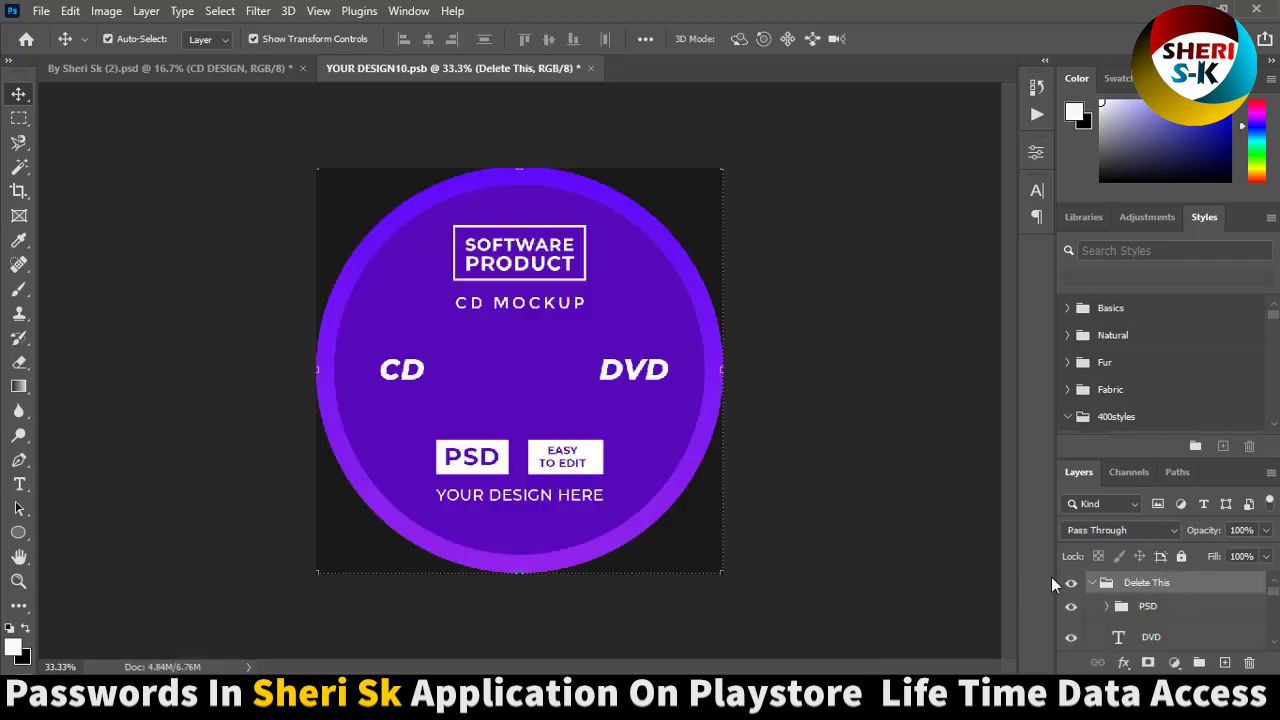
Inspect the CD design's layers, selecting the DVD text and the inner circle layer
scroll(1110, 623, "down", 1)
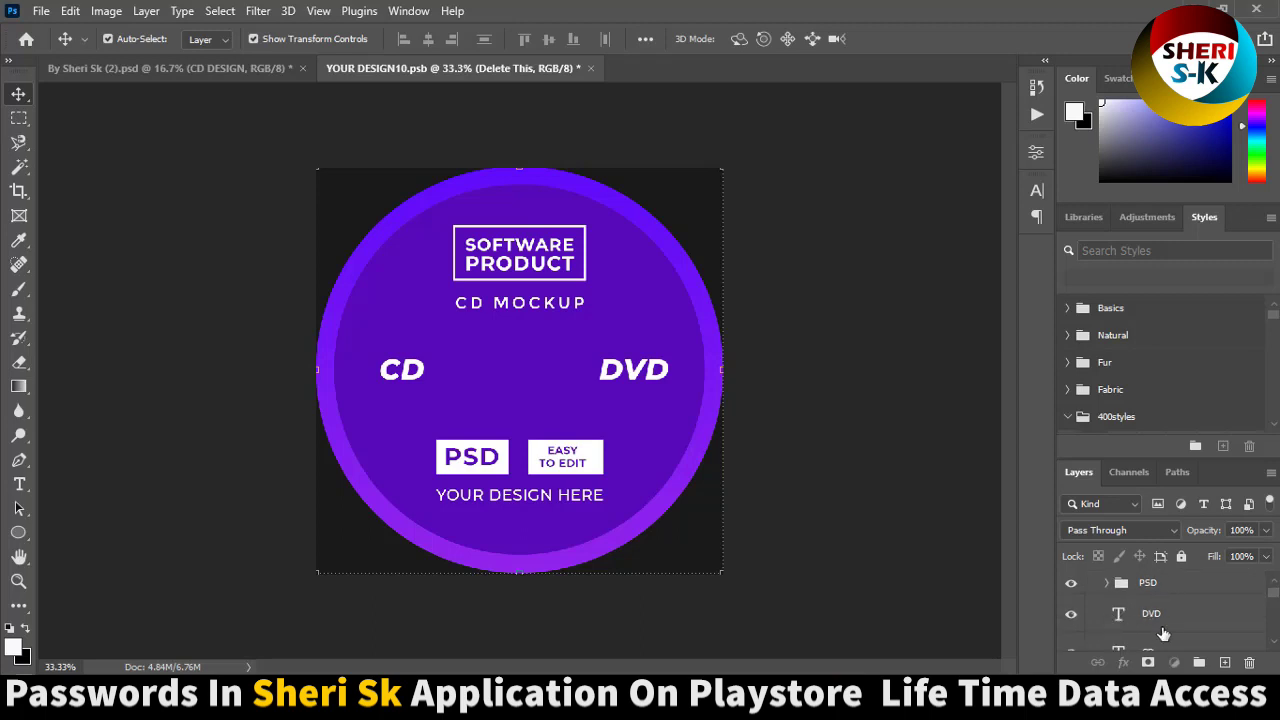
left_click(1160, 617)
scroll(1165, 622, "down", 4)
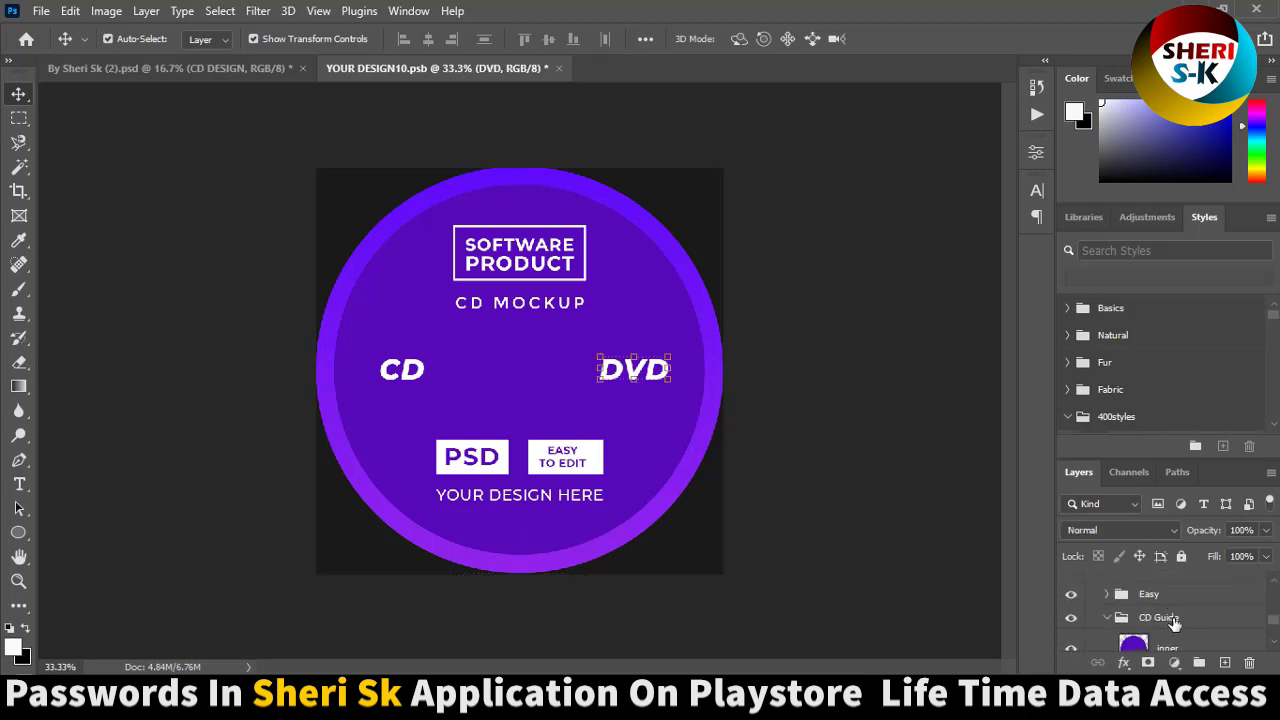
scroll(1178, 620, "down", 2)
left_click(1090, 614)
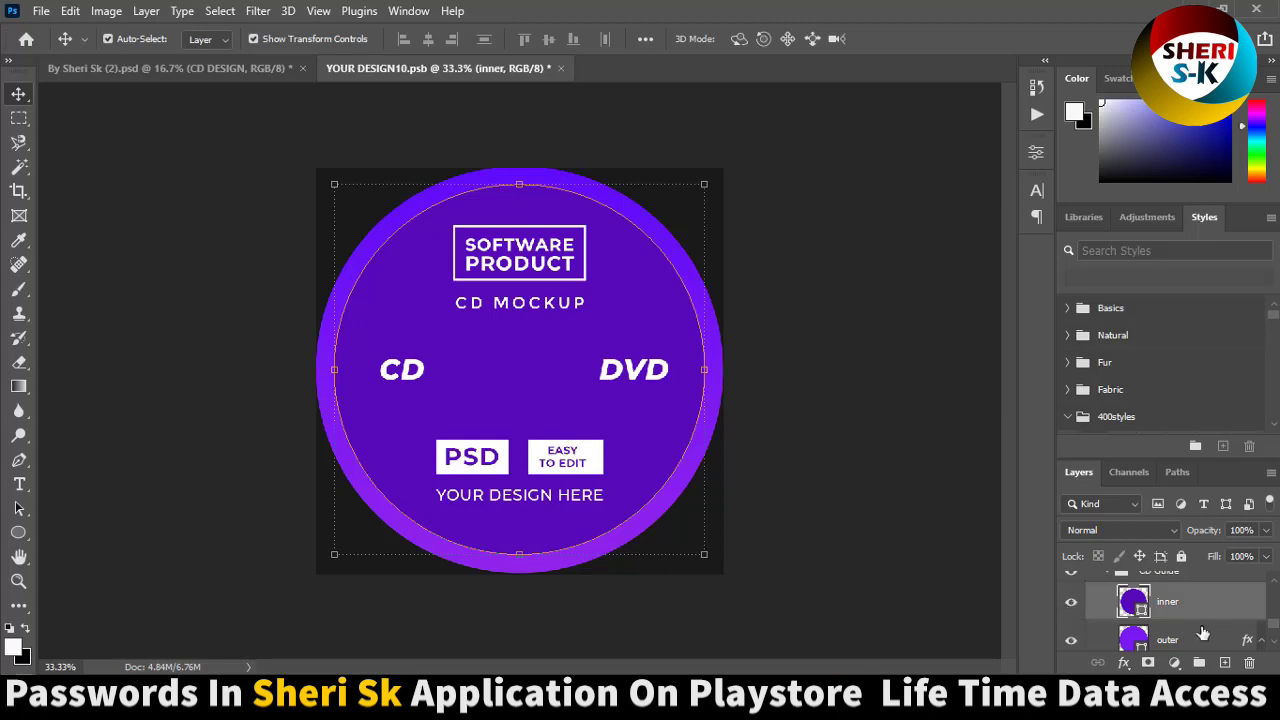
scroll(1205, 632, "down", 2)
scroll(1195, 630, "up", 2)
scroll(1194, 632, "down", 1)
scroll(1194, 632, "up", 1)
Open the woman-at-laptop photo and drag it into the CD design document
left_click(837, 202)
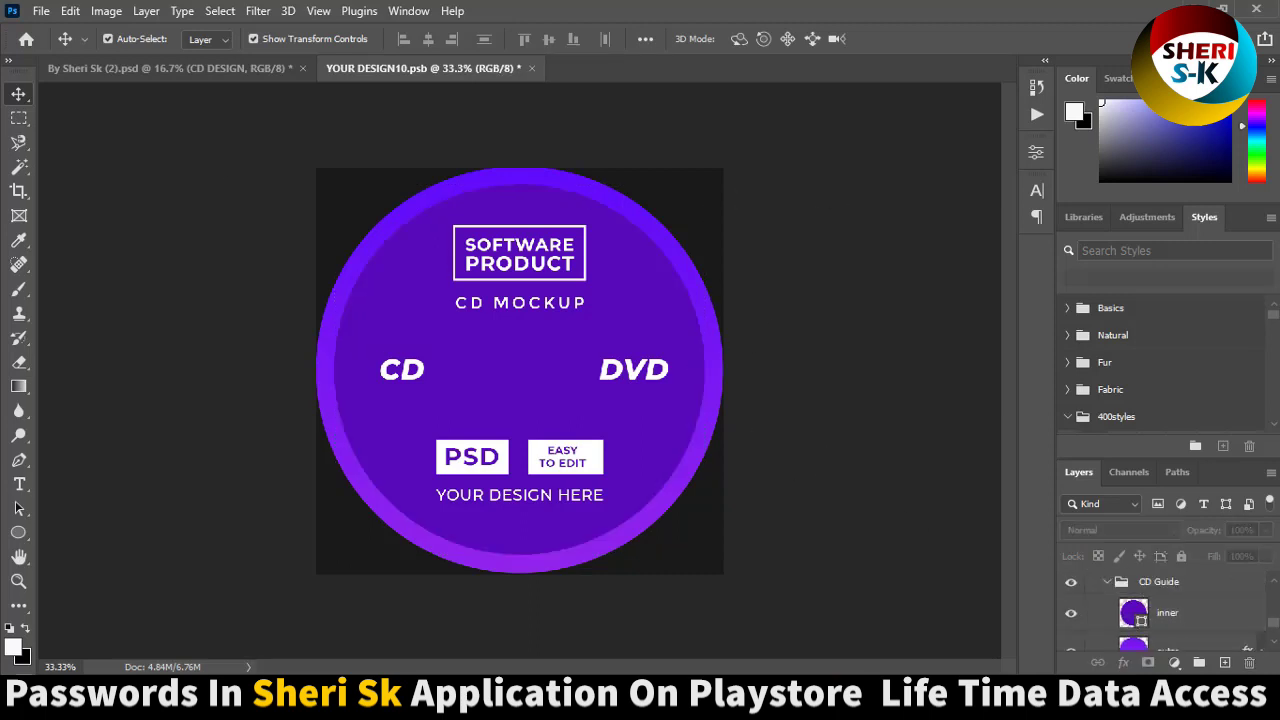
left_click(41, 10)
left_click(57, 46)
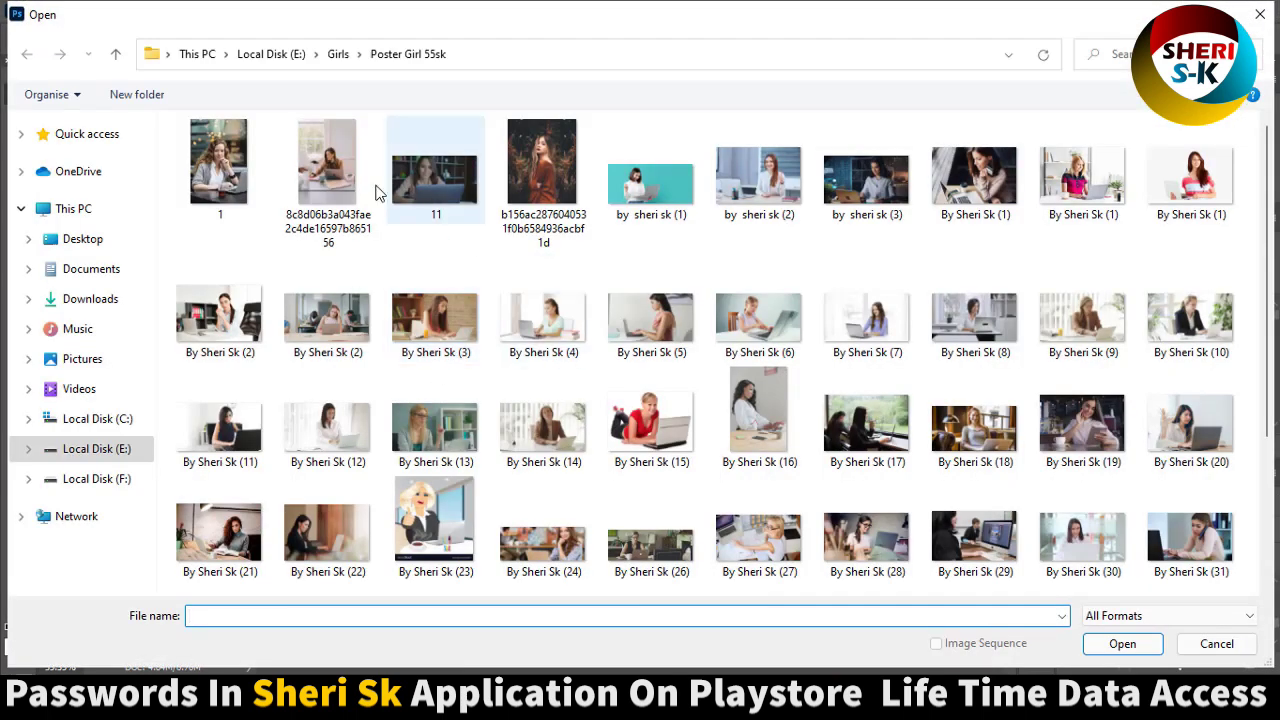
double_click(341, 179)
left_click_drag(662, 66, 430, 320)
left_click(994, 207)
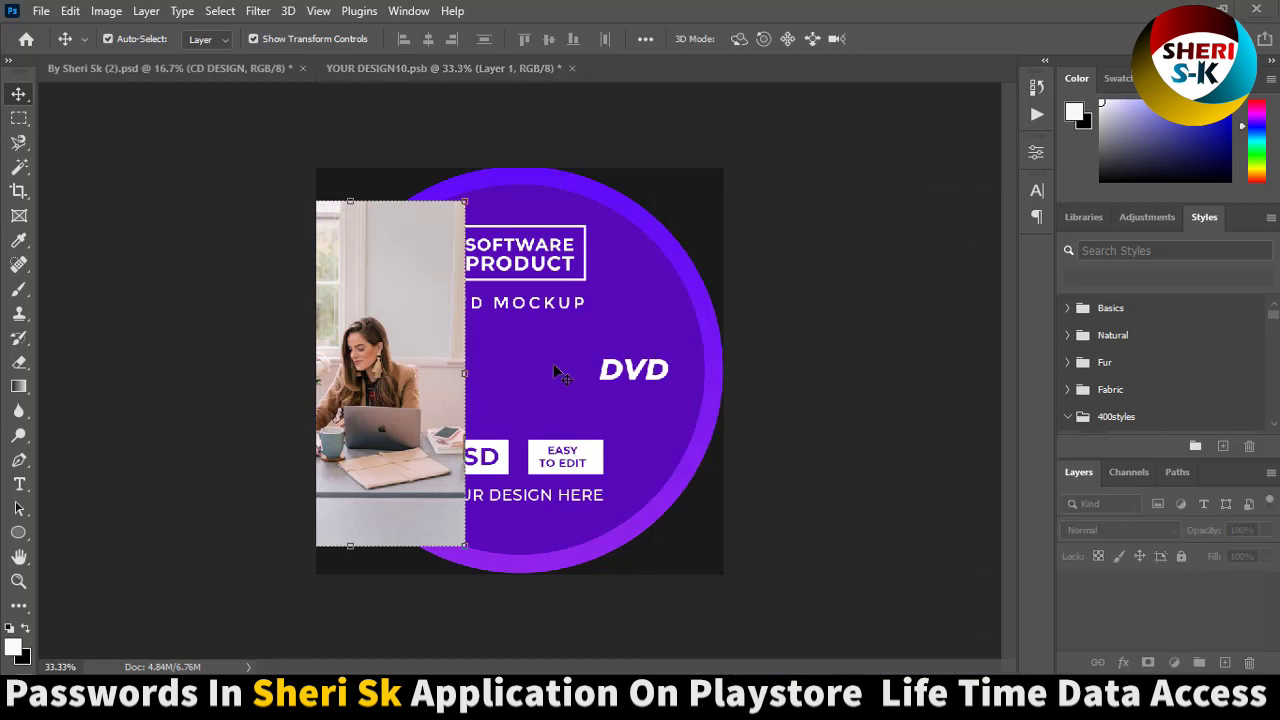
Scale and position the photo to fill the CD label, then save the design
scroll(1152, 627, "down", 1)
left_click_drag(361, 340, 447, 300)
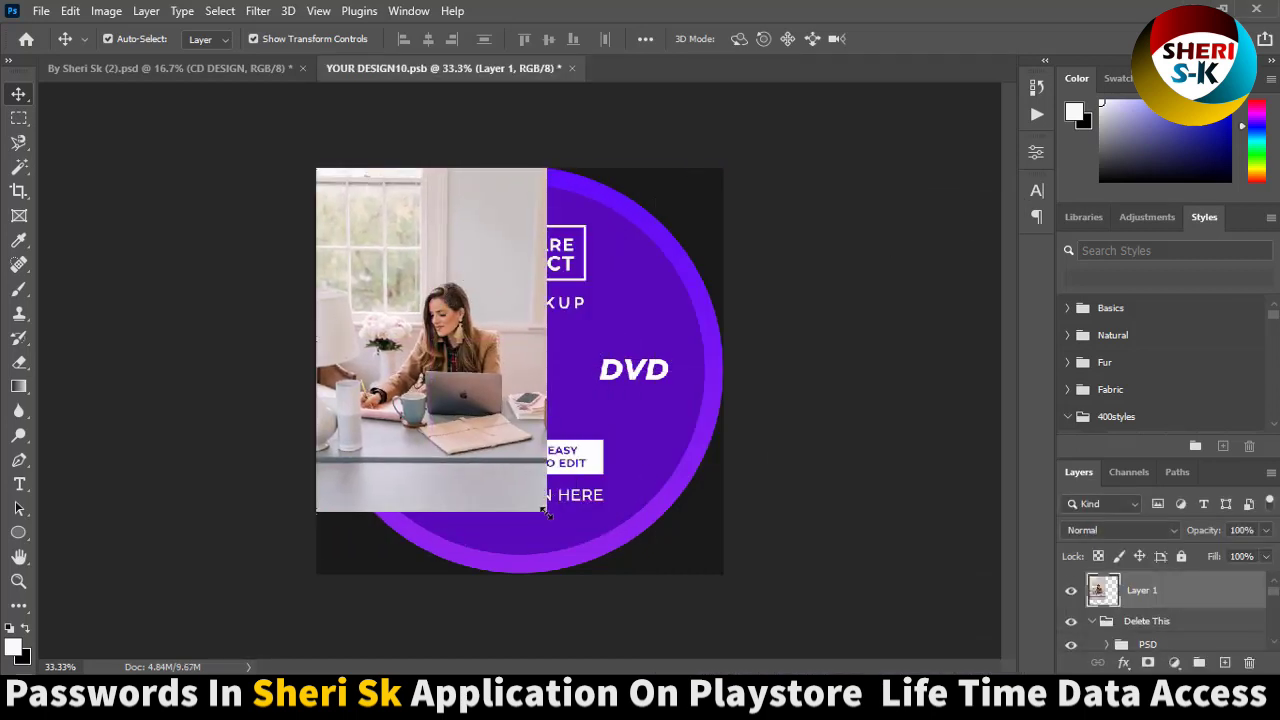
key("ctrl+t")
left_click_drag(548, 513, 741, 655)
left_click_drag(545, 478, 544, 367)
key("Return")
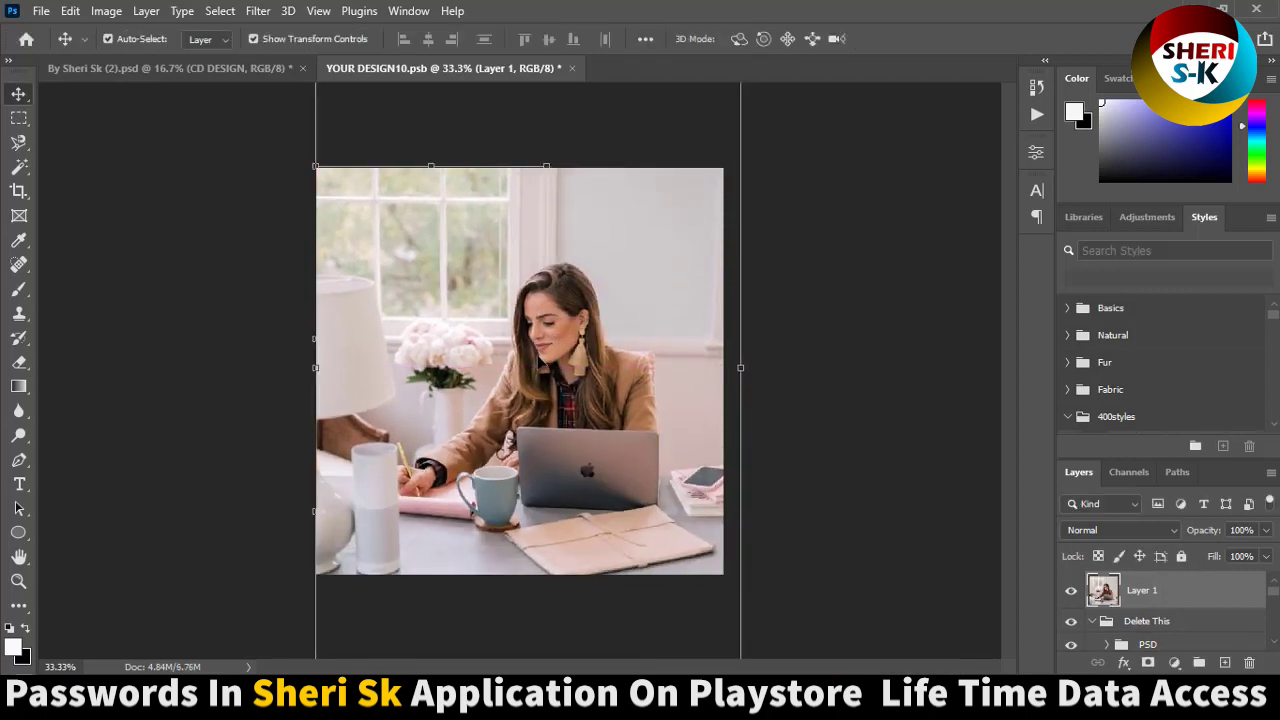
key("ctrl+s")
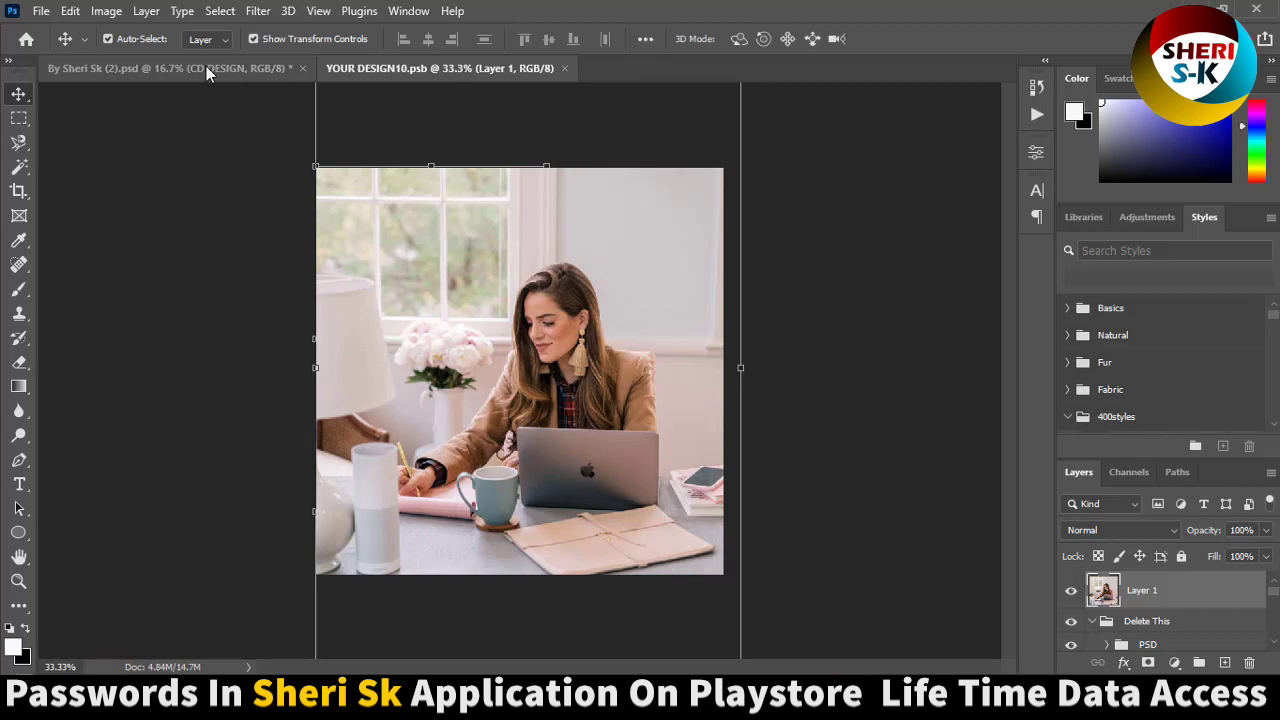
left_click(208, 68)
Zoom in to inspect the photo on the disc, then zoom back out to the full mockup
left_click(887, 262)
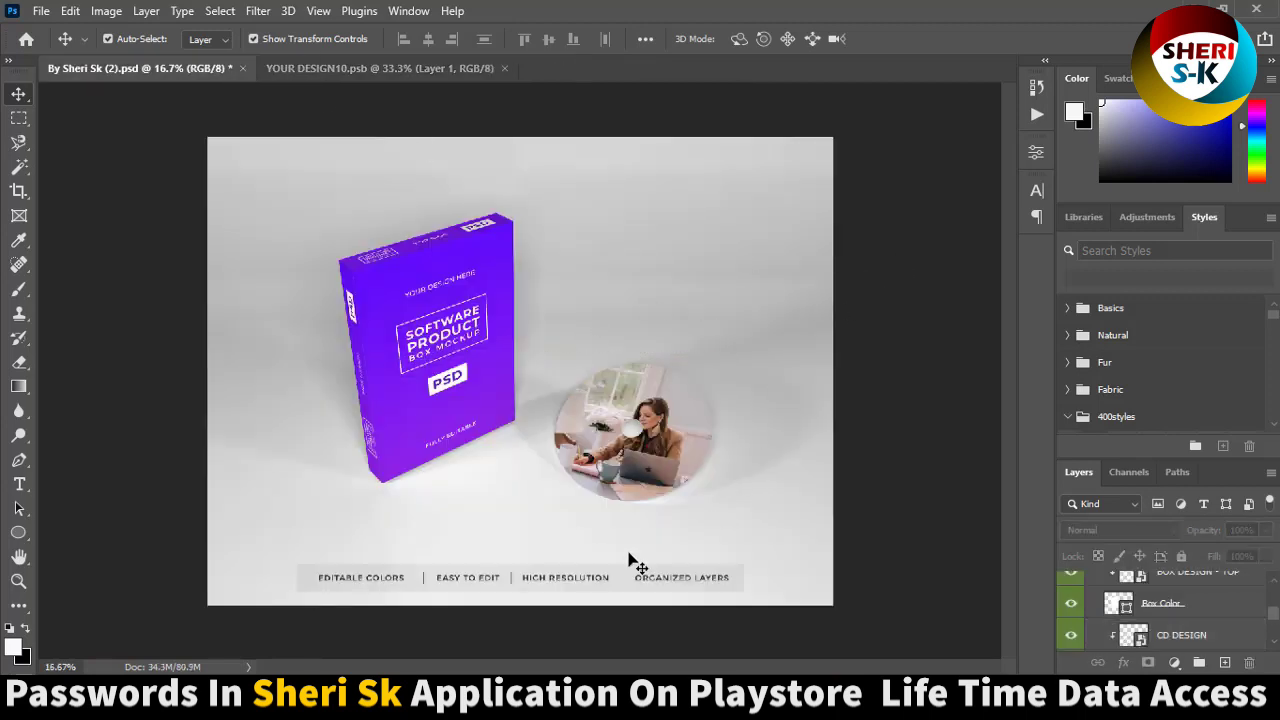
key("ctrl+plus")
key("ctrl+plus")
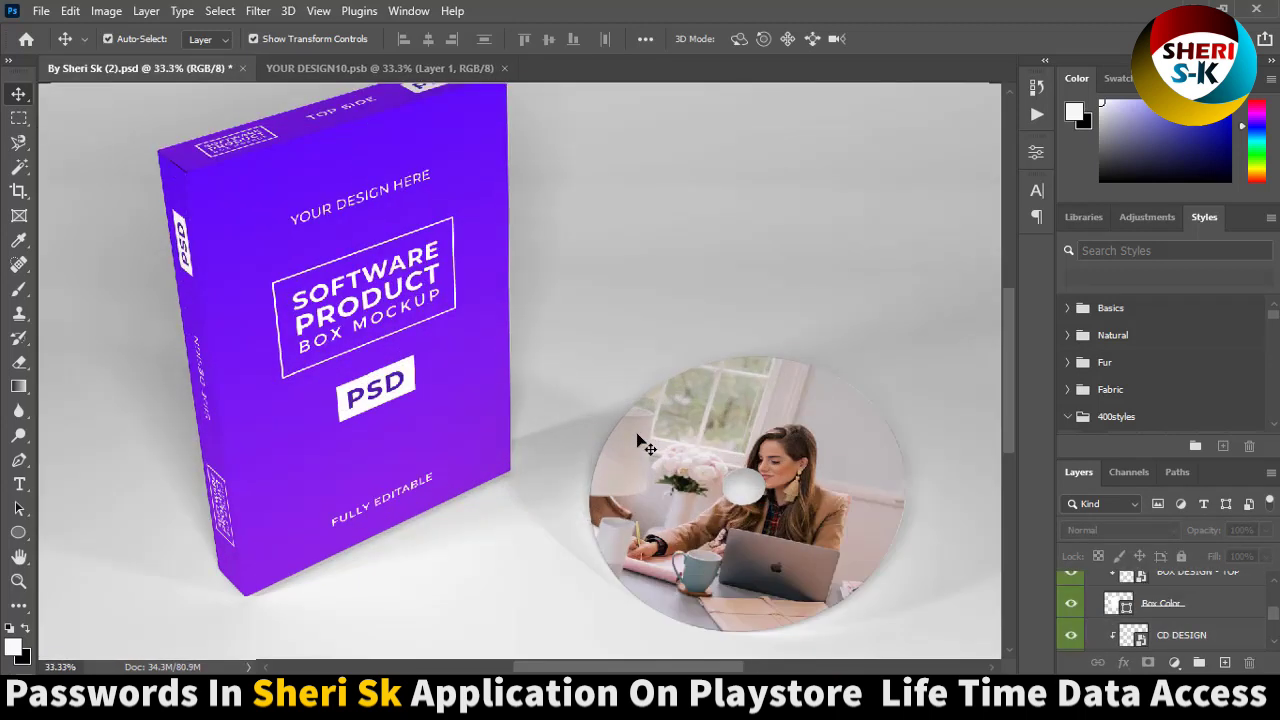
left_click_drag(714, 669, 764, 662)
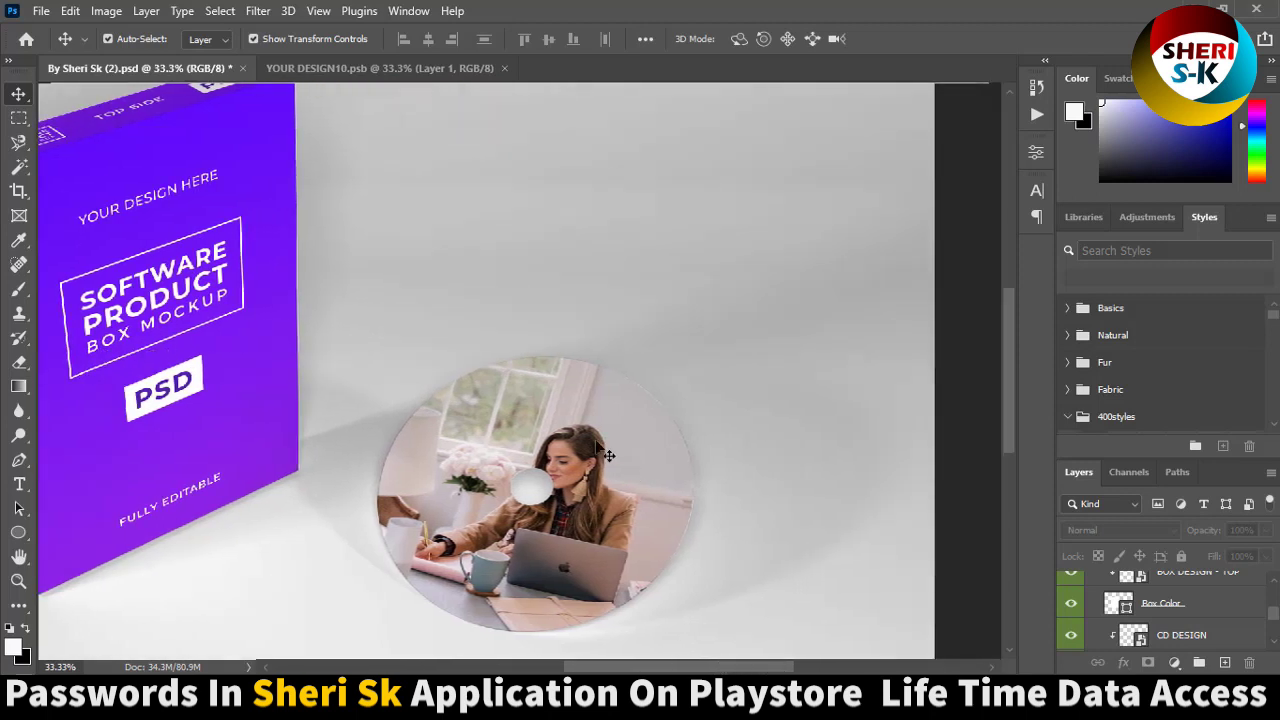
scroll(594, 452, "down", 1)
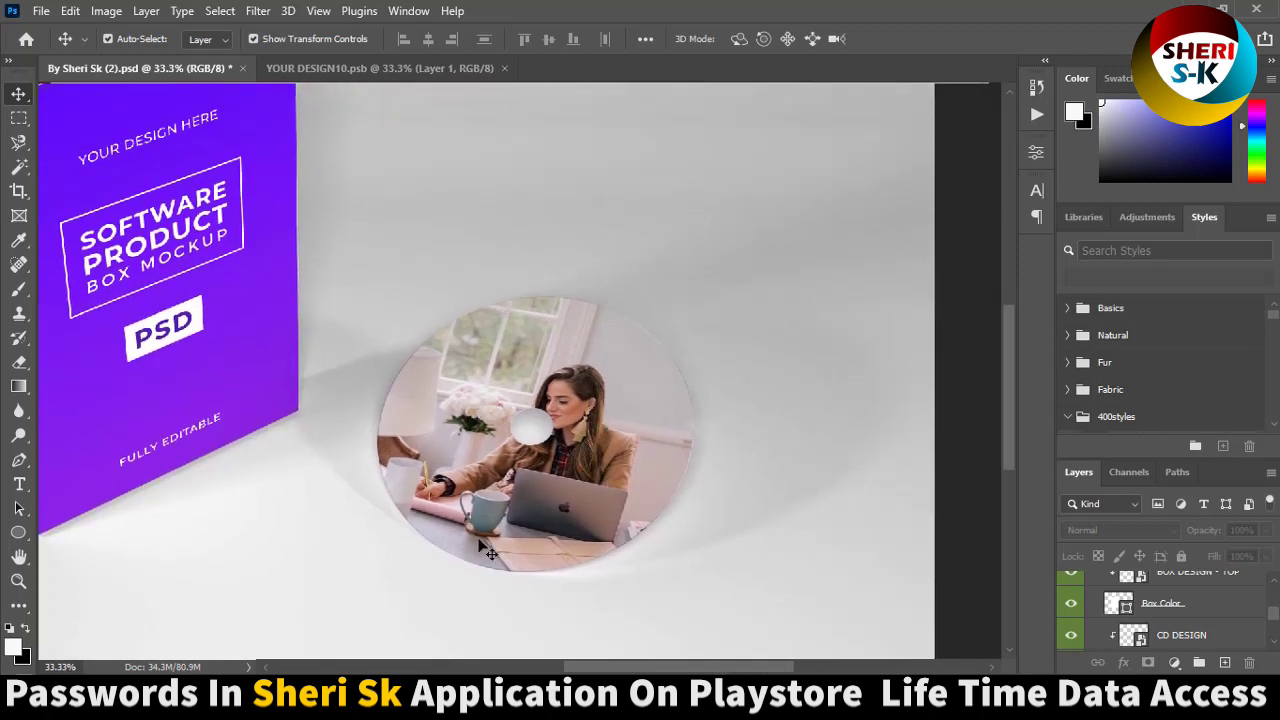
key("ctrl+minus")
key("ctrl+minus")
key("ctrl+minus")
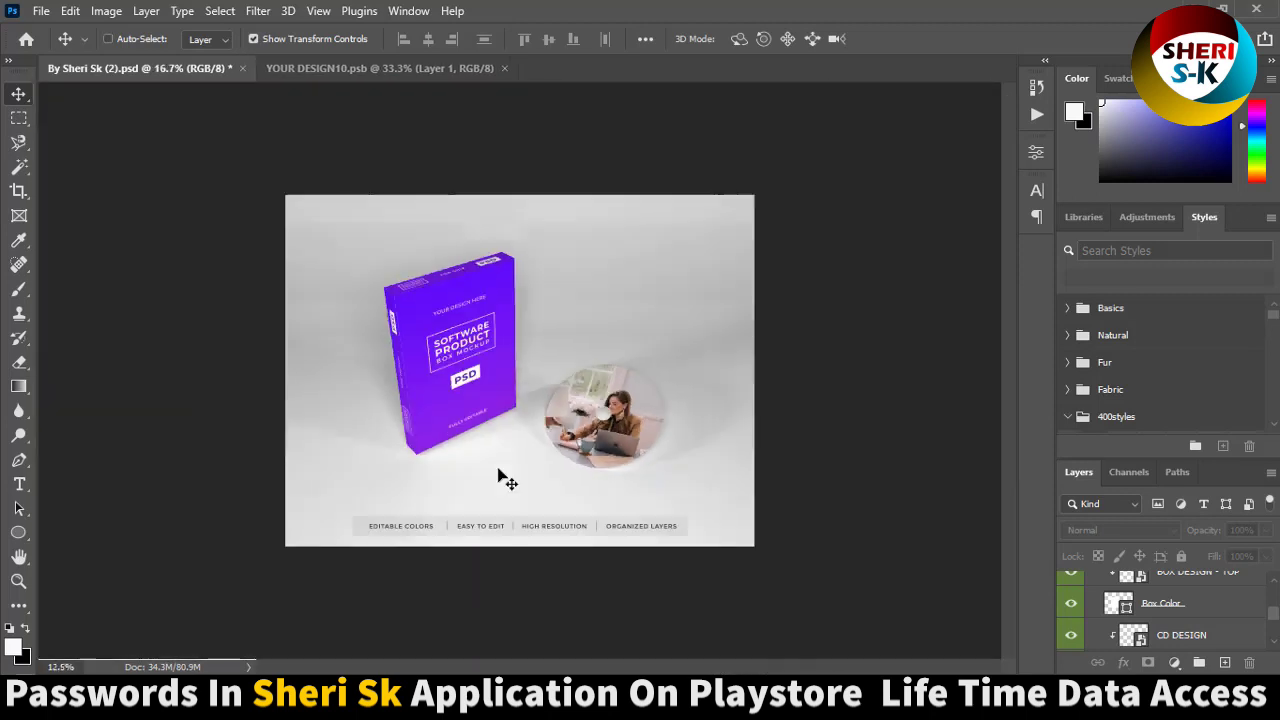
Close the box mockup without saving and open By Sheri Sk (6) from File Explorer
left_click(504, 68)
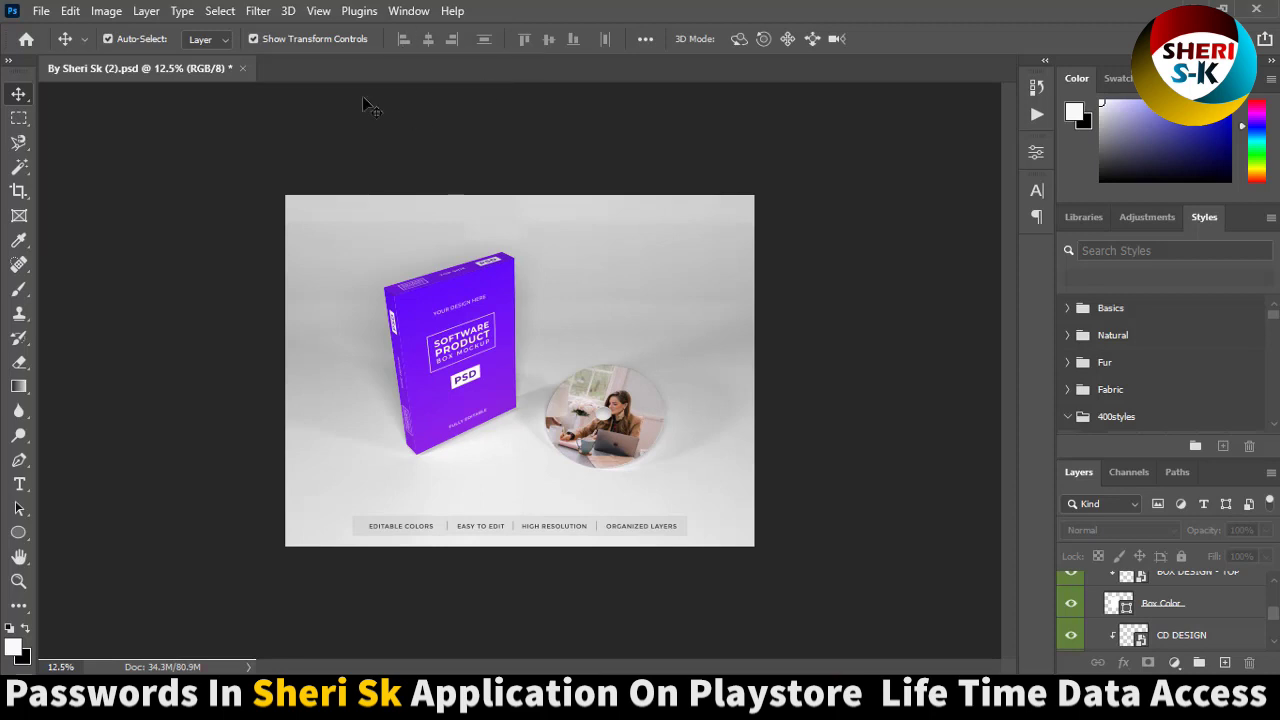
left_click(243, 68)
left_click(631, 270)
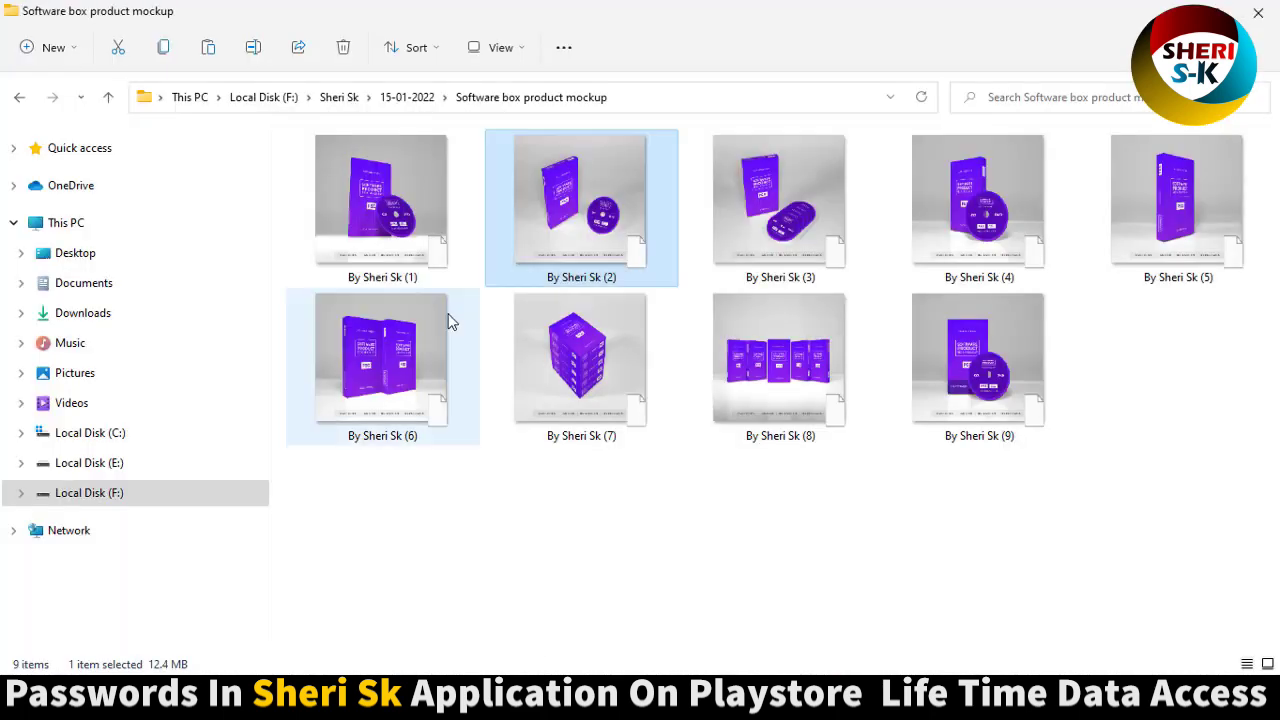
double_click(410, 357)
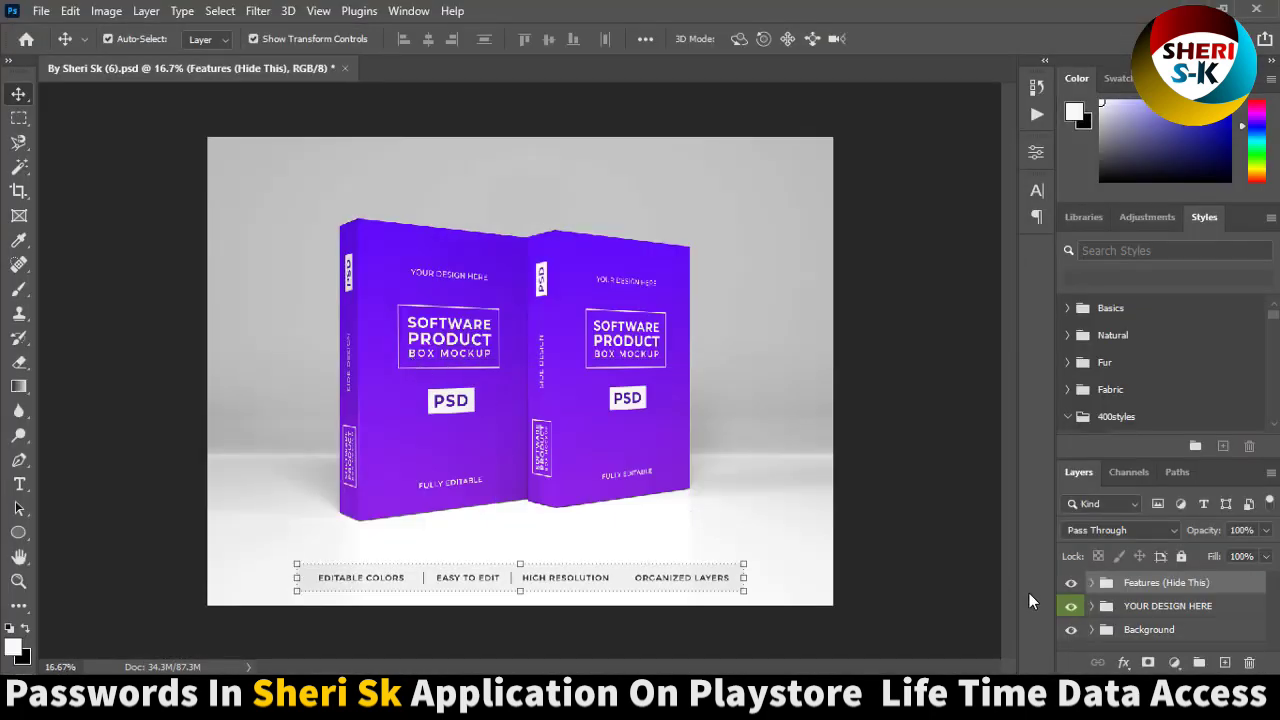
Delete the Features (Hide This) strip and select the Box 1, Box 2 and BG COLOR layers
key("Delete")
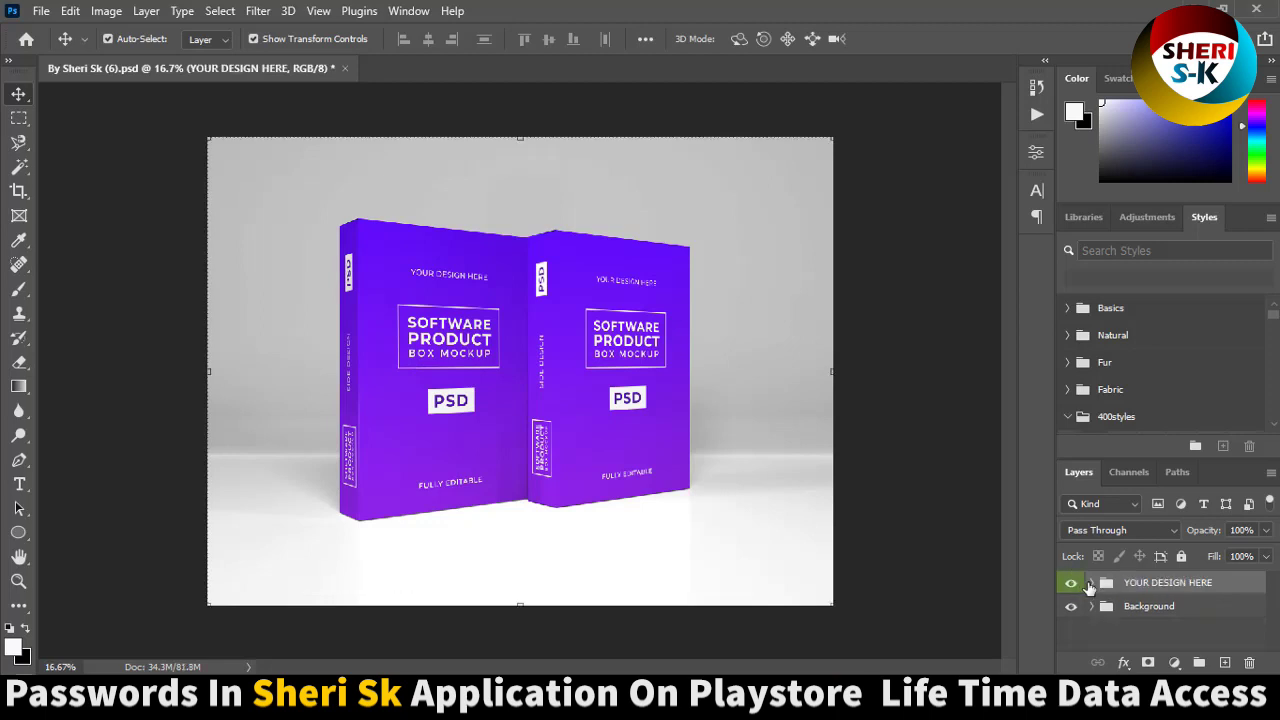
left_click(1093, 584)
scroll(1160, 606, "down", 1)
left_click(1160, 600)
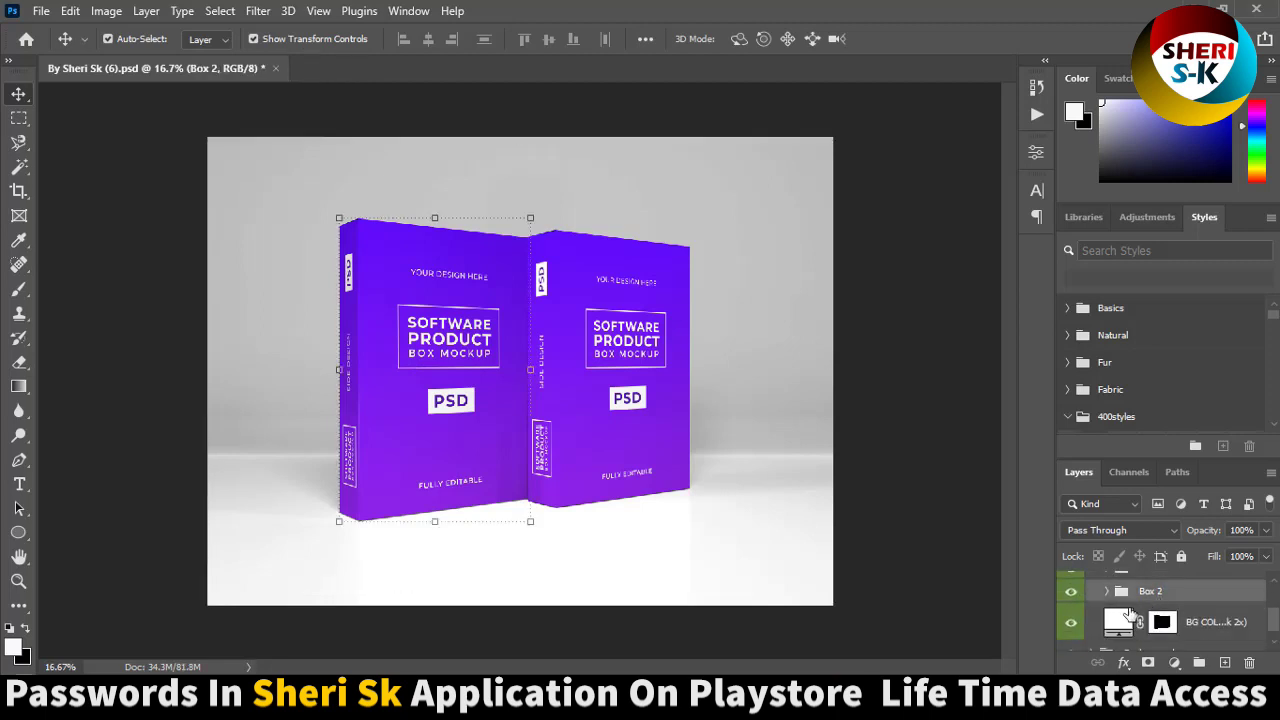
scroll(1129, 613, "up", 1)
left_click(1150, 591)
left_click(1109, 650)
Toggle visibility of the BG COLOR and box design layers, then close discarding changes
left_click(1069, 634)
left_click(1069, 636)
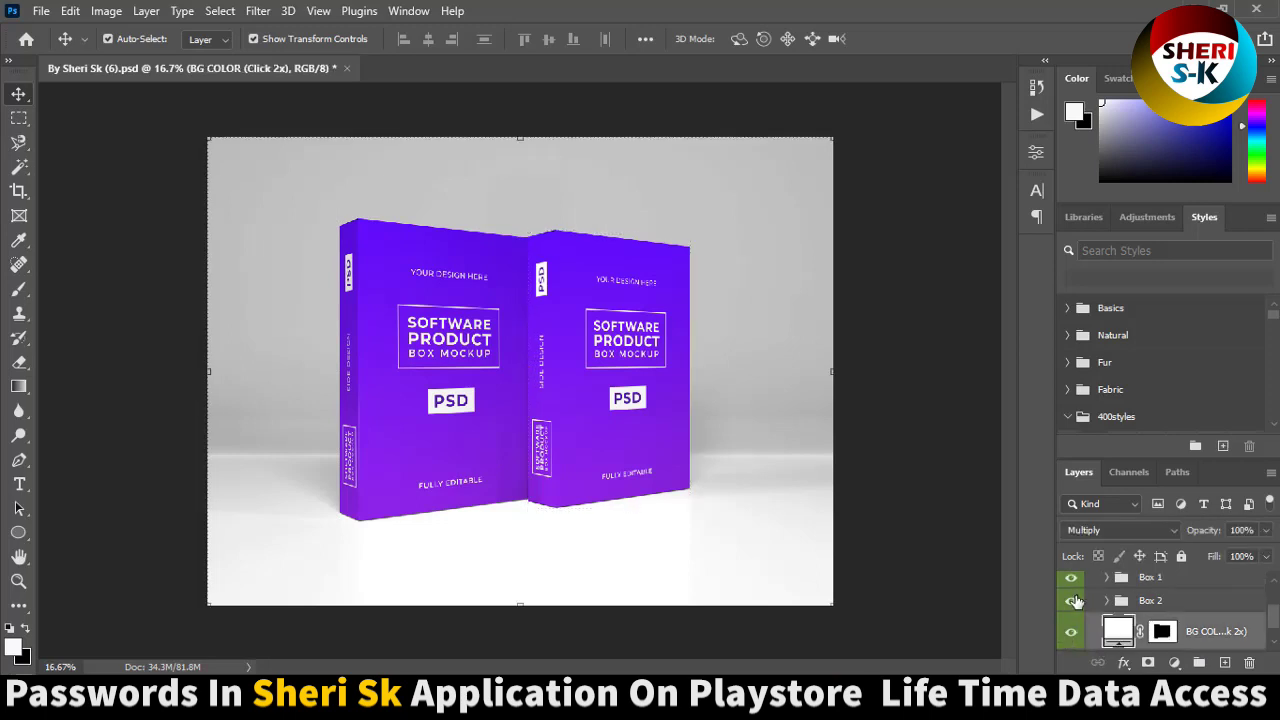
left_click(1073, 600)
left_click(1071, 577)
left_click(1071, 600)
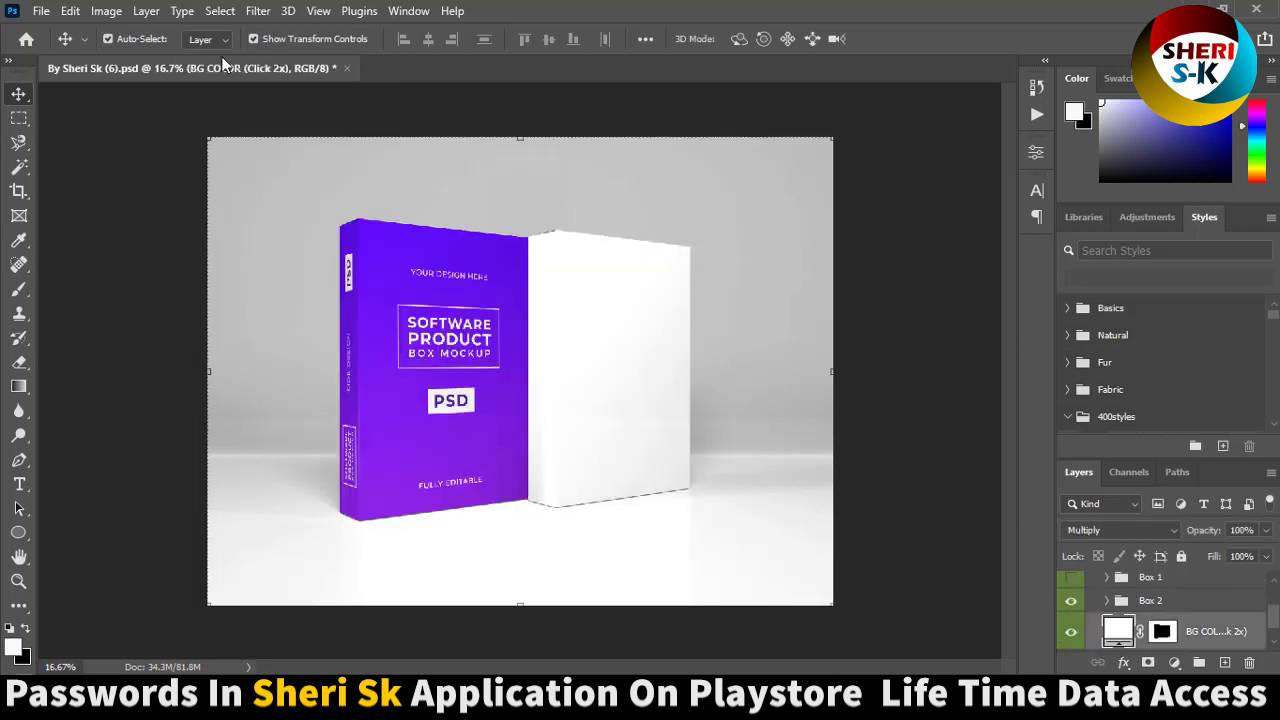
left_click(347, 68)
left_click(620, 270)
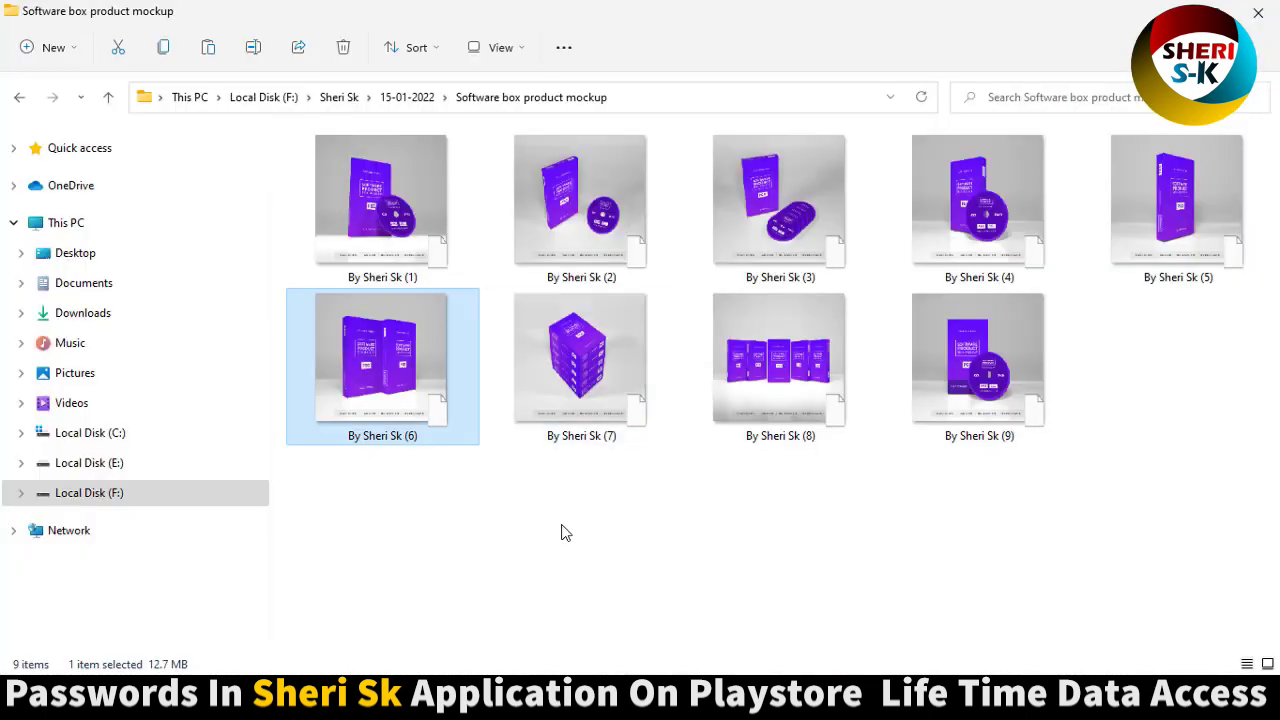
left_click(565, 532)
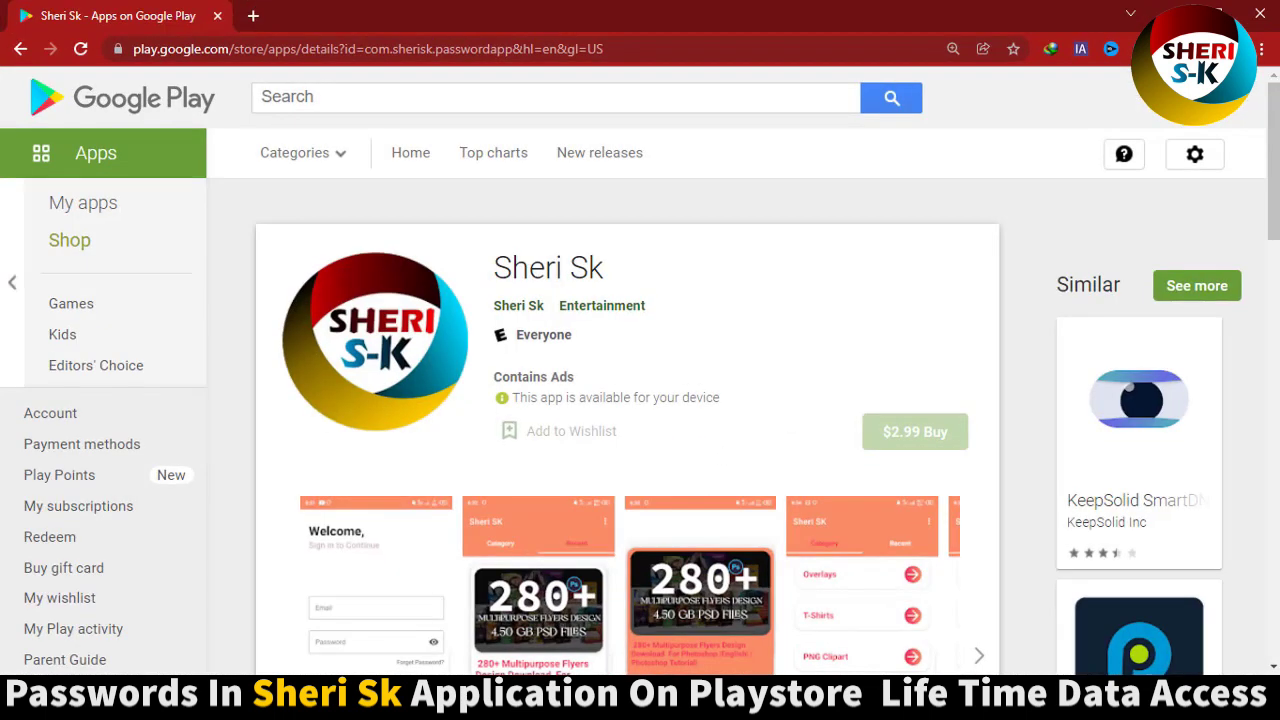